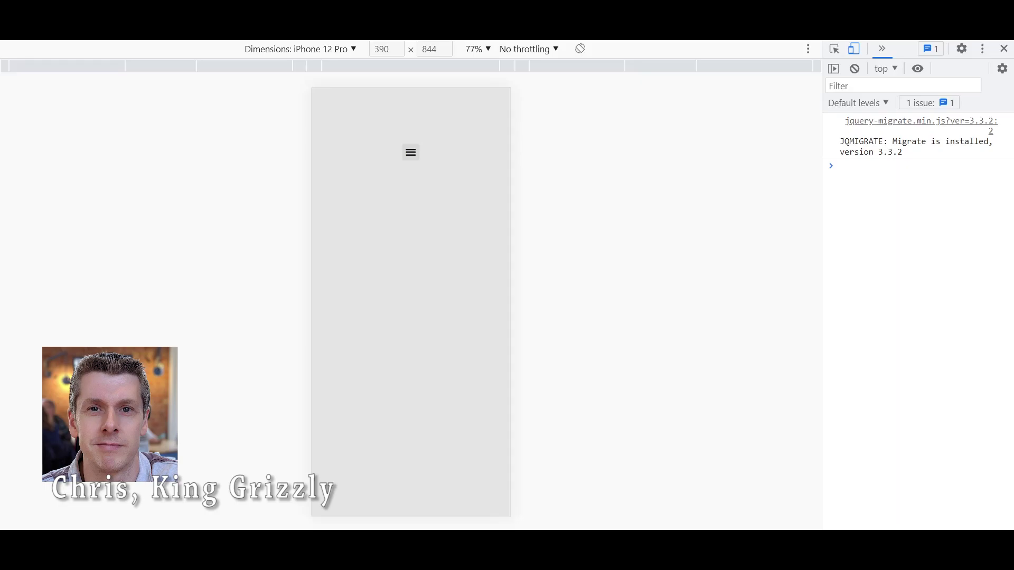
Step: In the phone preview, open the hamburger menu and expand CONTACT to show the flagged USA and Canada items
click(411, 153)
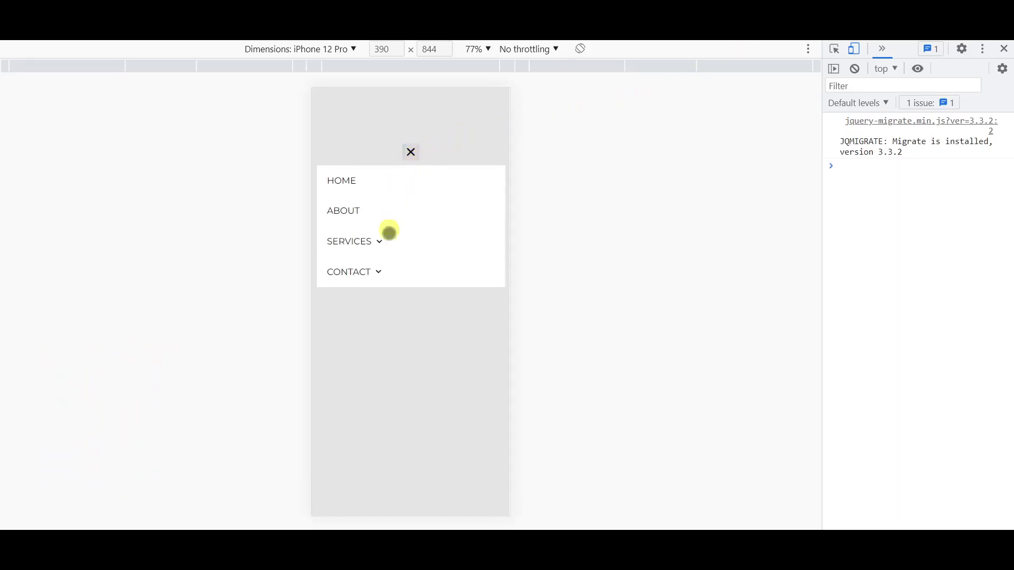
click(405, 274)
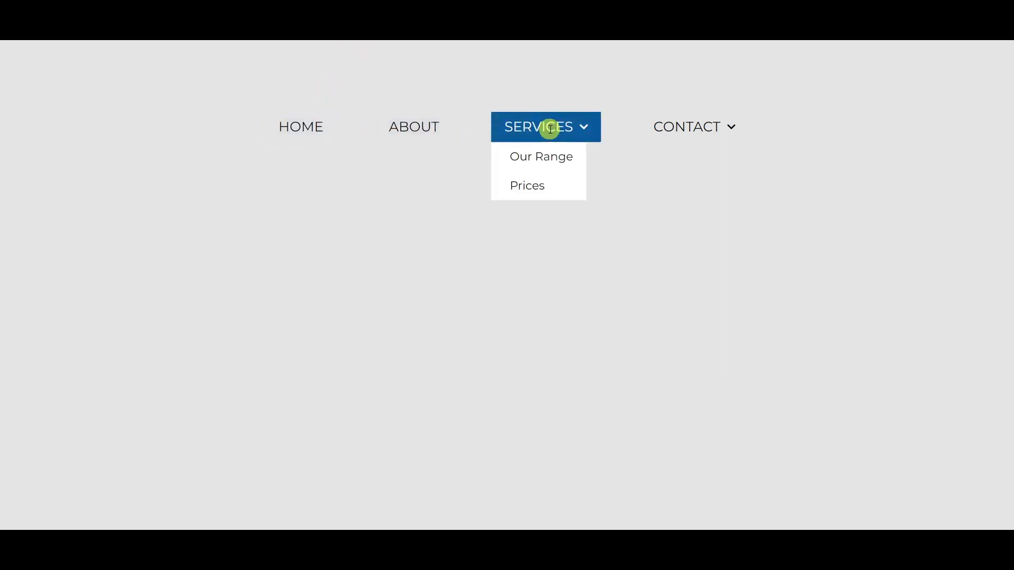
Step: Check the desktop SERVICES and CONTACT dropdowns, then open DevTools with Ctrl+Shift+J
mouse_move(695, 129)
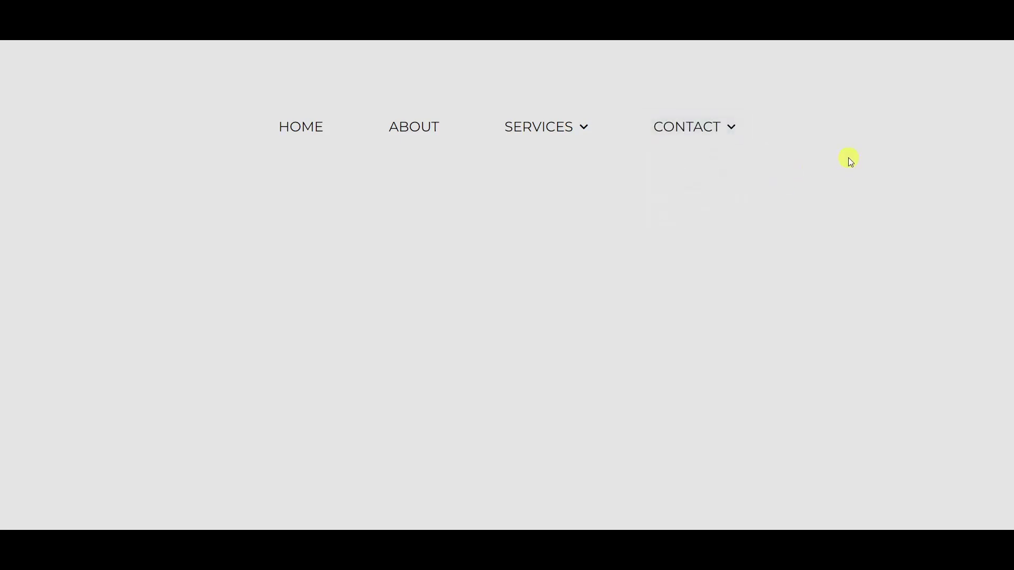
key(ctrl+shift+j)
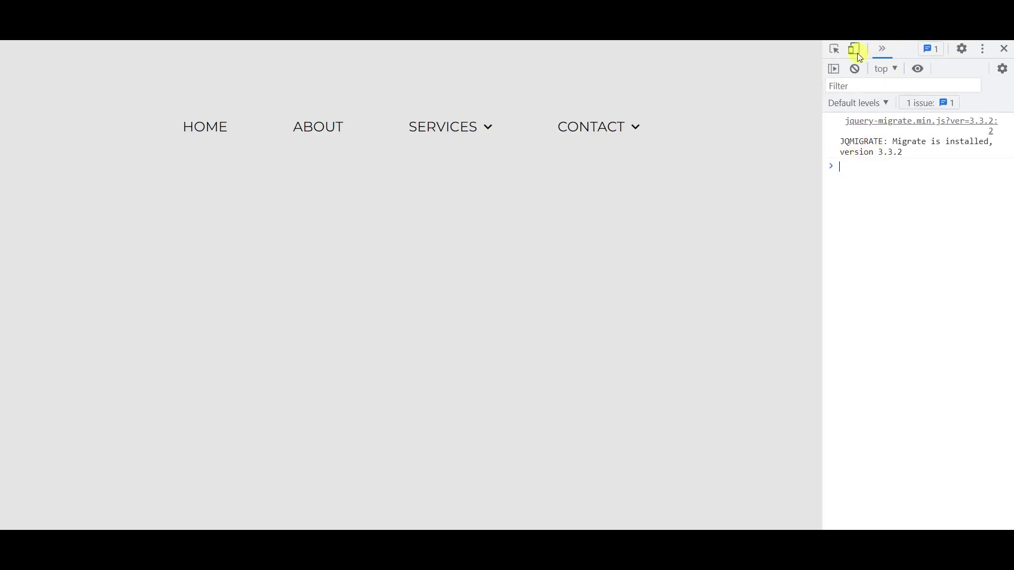
Step: Preview as iPhone 12 Pro, open the hamburger menu and expand CONTACT's Newsletter, USA and Canada items
click(855, 50)
click(412, 153)
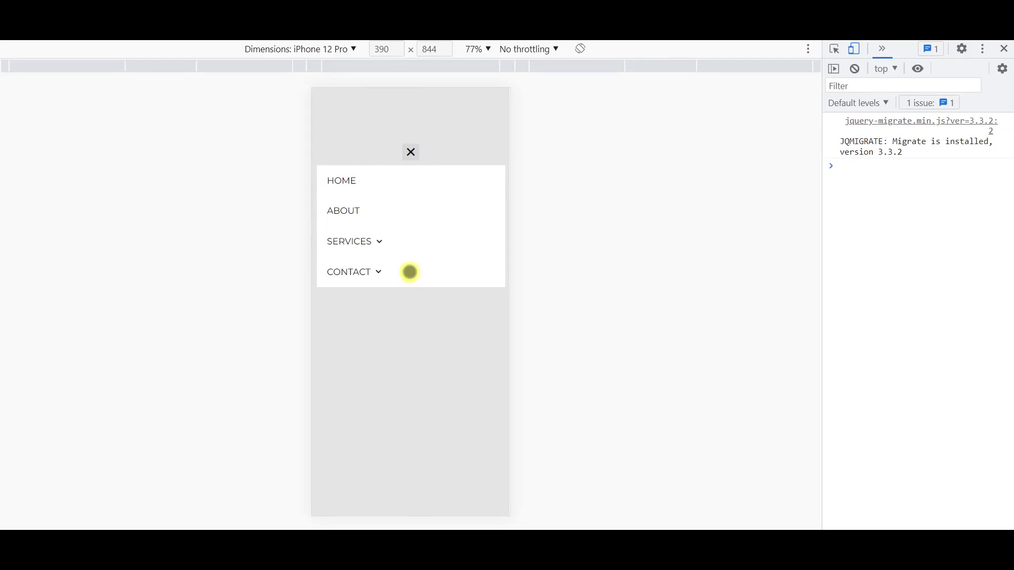
click(414, 274)
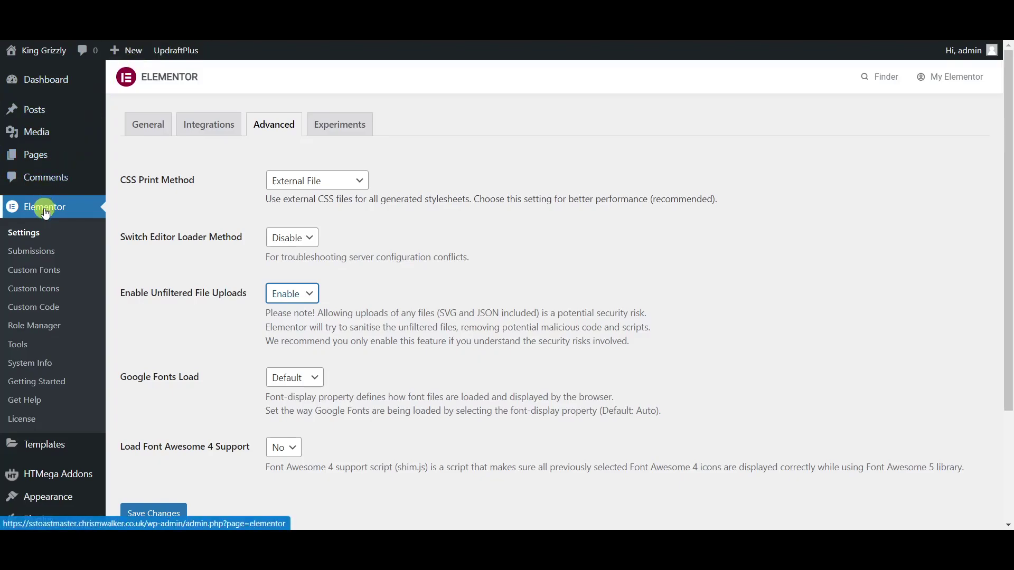
Step: Set Elementor's Enable Unfiltered File Uploads option to Enable and save the settings
click(28, 240)
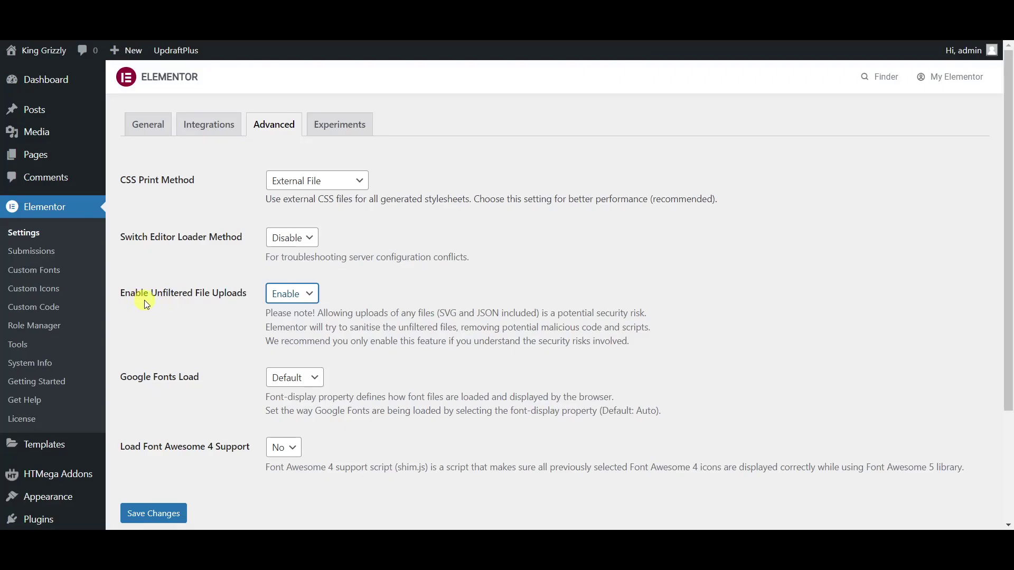
click(310, 292)
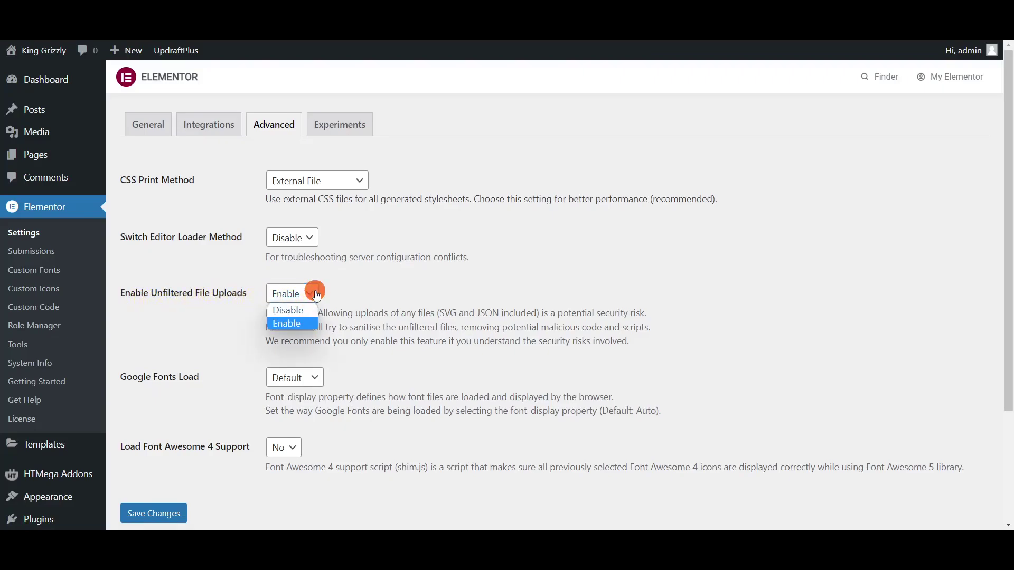
click(290, 328)
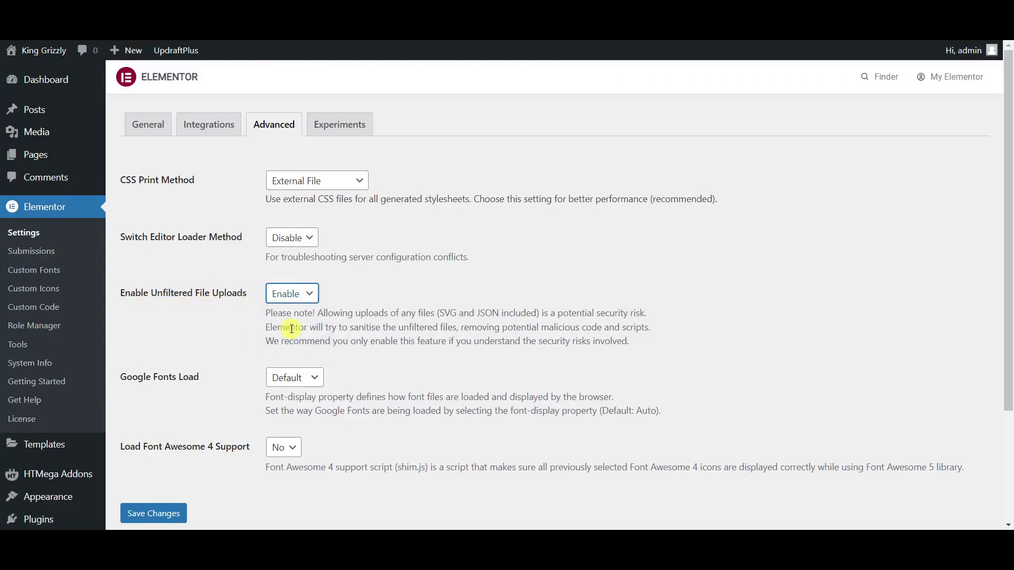
click(179, 521)
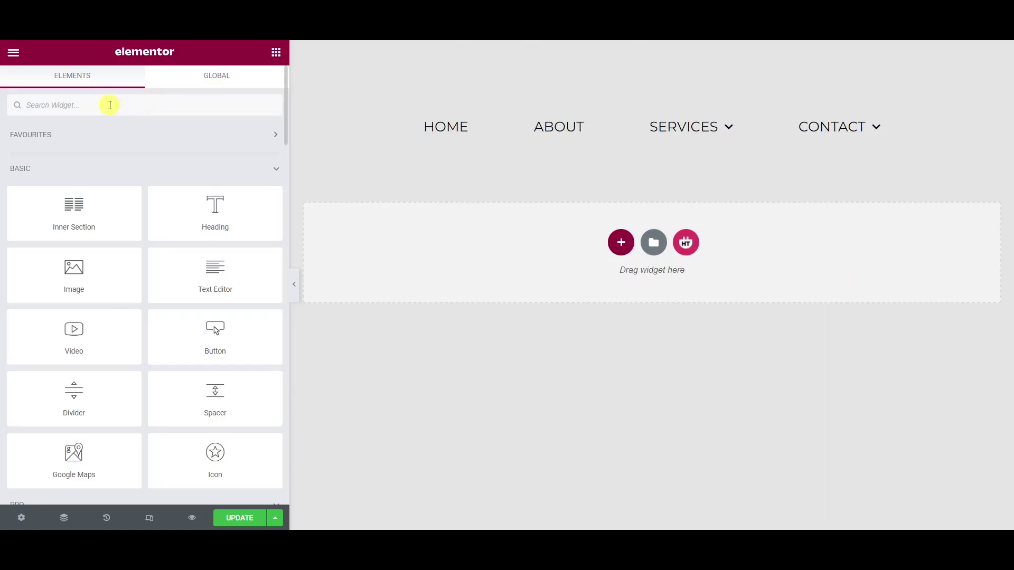
Step: Search widgets for 'ico' and drag the Icon widget below the navigation menu
click(110, 105)
text(icon)
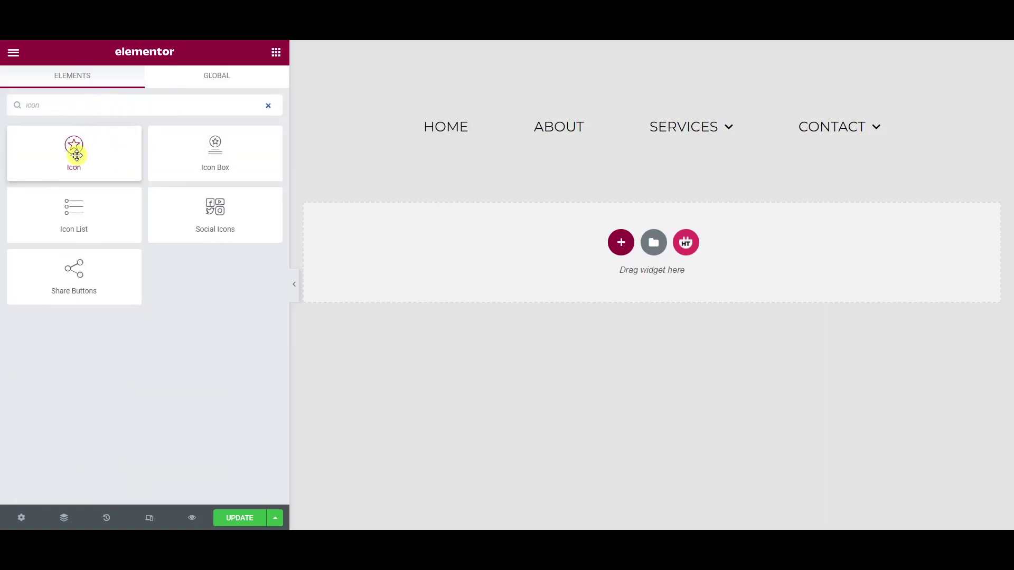
drag(77, 155, 603, 138)
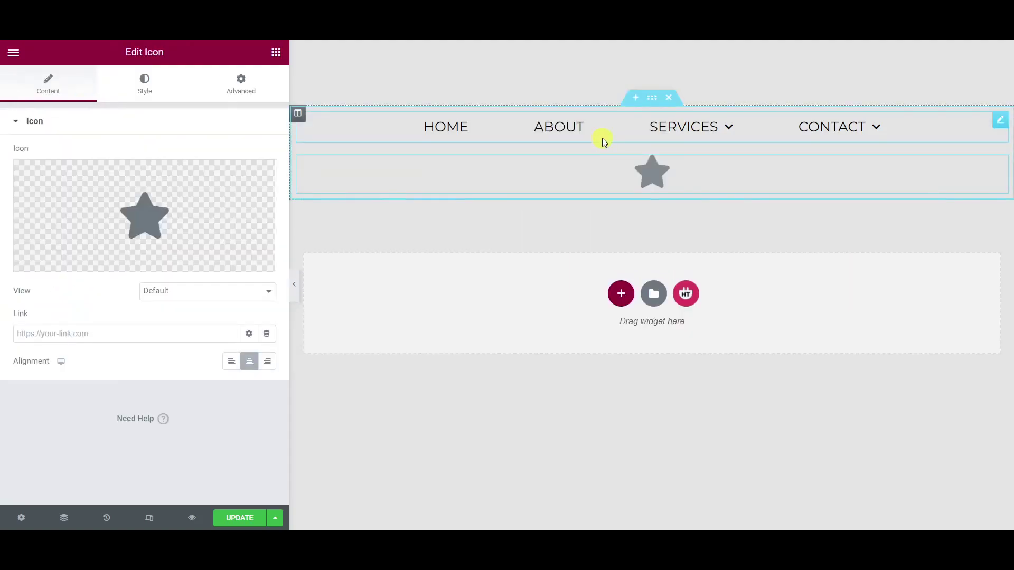
mouse_move(140, 226)
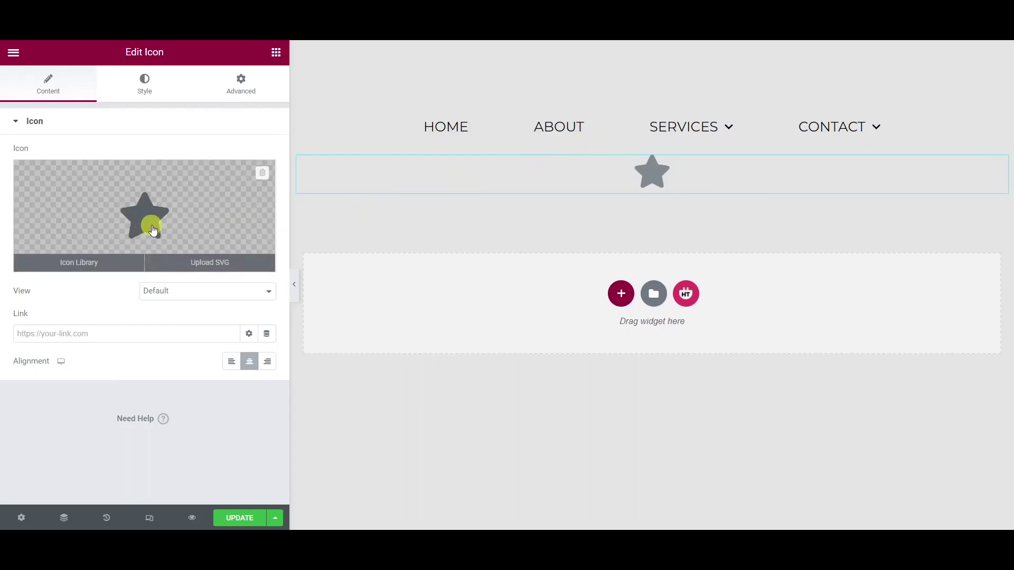
Step: Upload us-flag.svg through the icon's Upload SVG media dialog
click(214, 263)
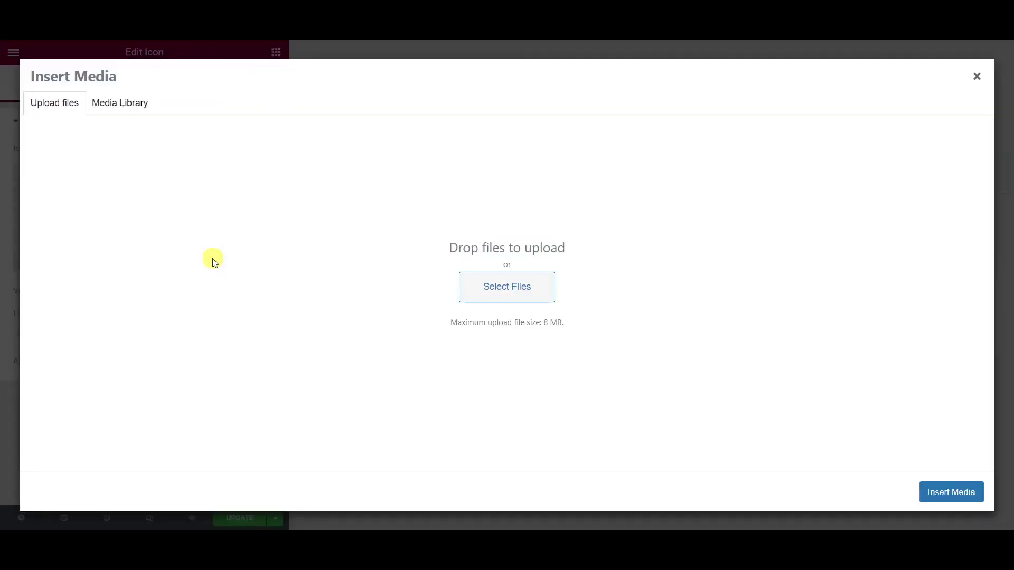
click(493, 289)
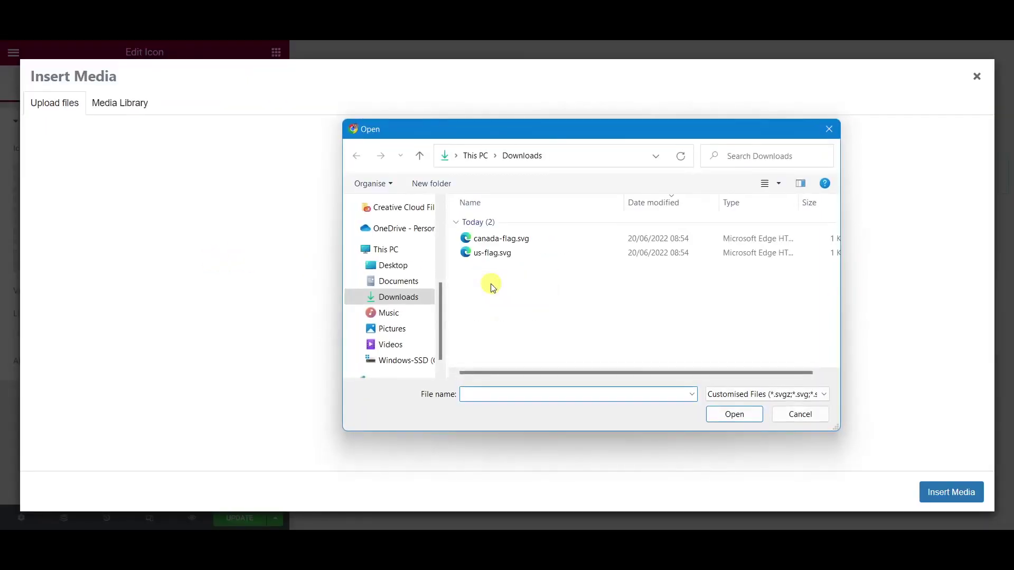
double_click(495, 254)
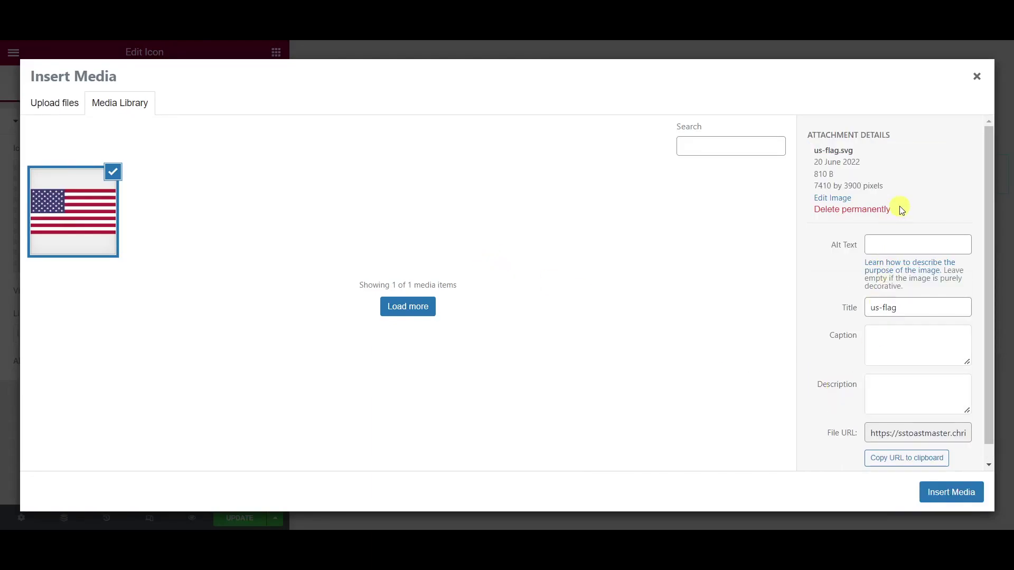
Step: Reopen Upload SVG and upload canada-flag.svg into the media library as well
click(977, 77)
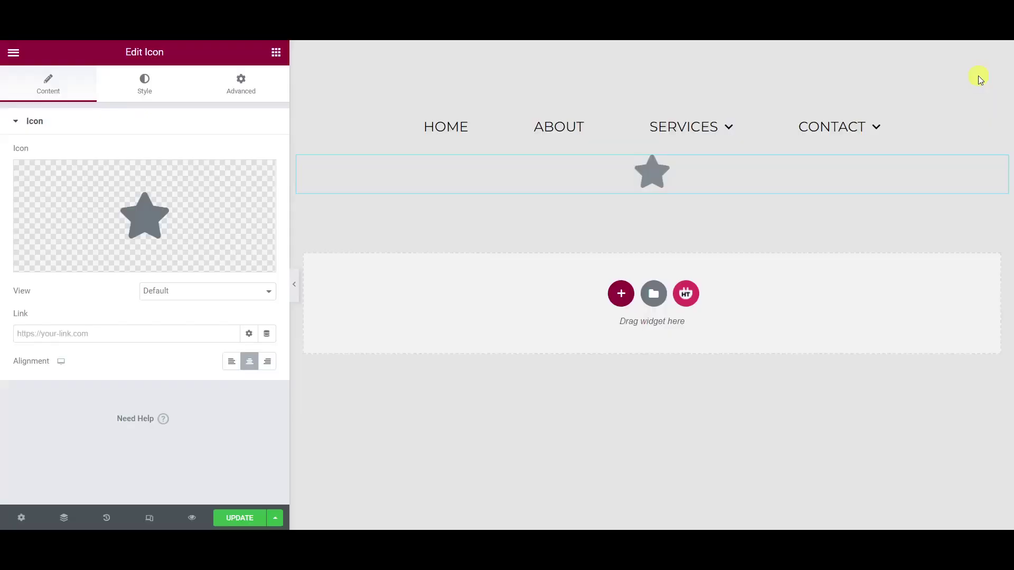
mouse_move(199, 227)
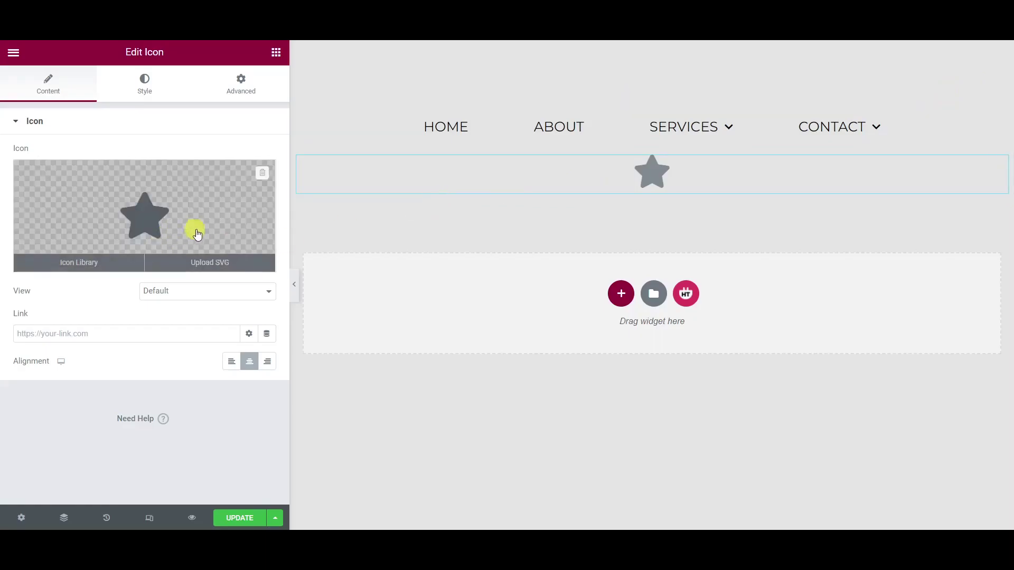
click(213, 264)
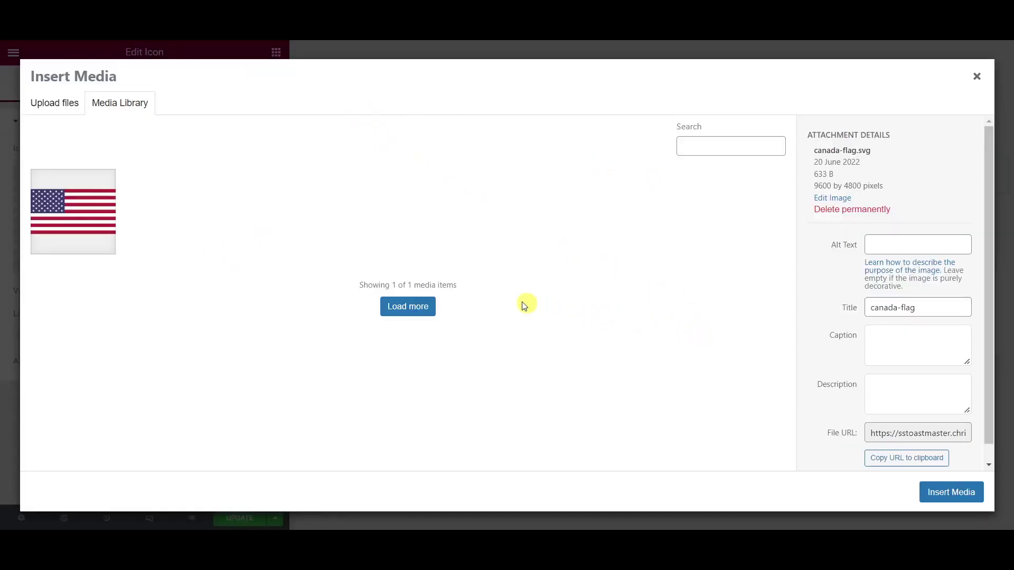
click(50, 105)
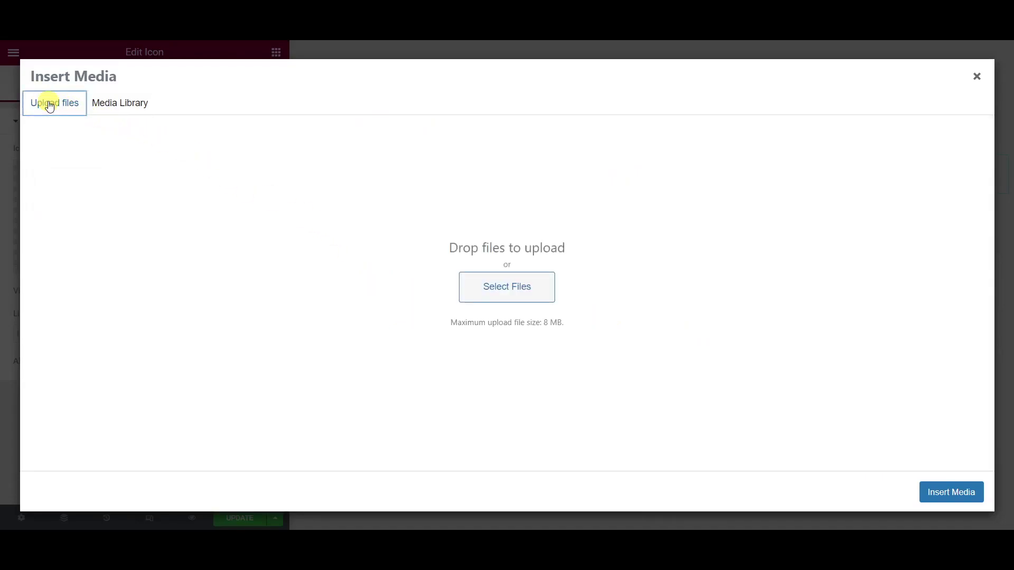
click(534, 293)
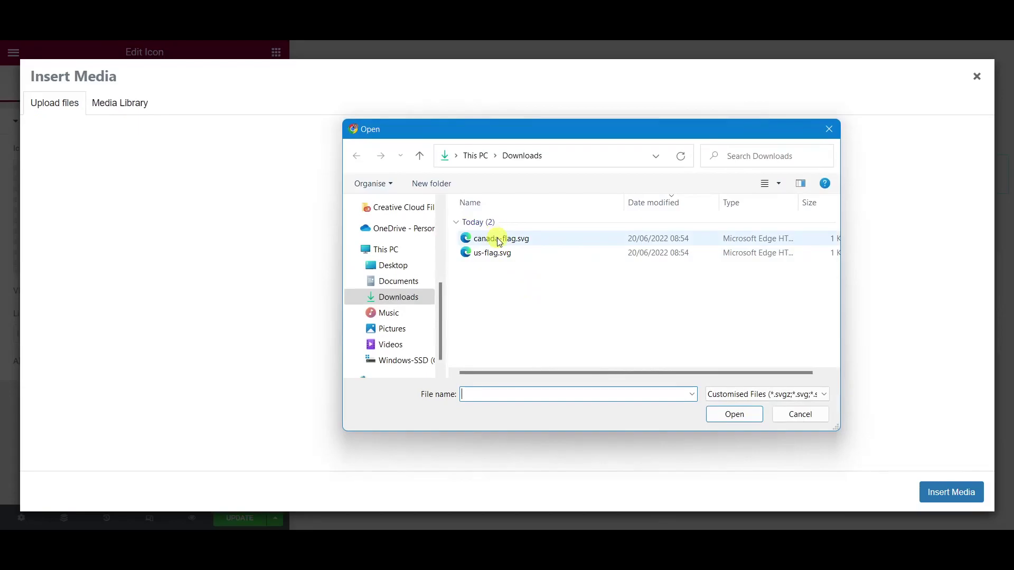
double_click(498, 240)
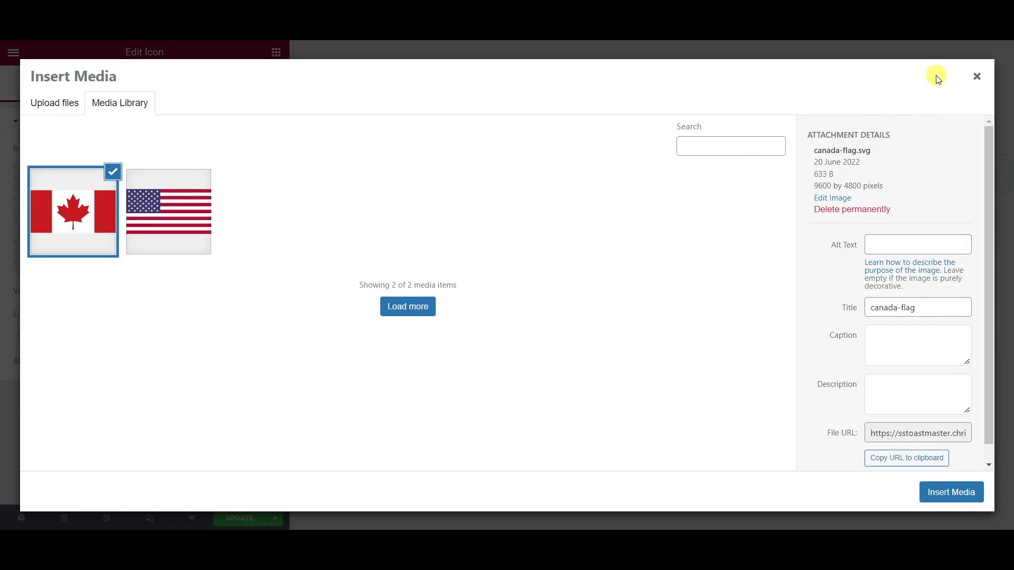
Step: Close the media dialog and delete the temporary star Icon widget
click(976, 77)
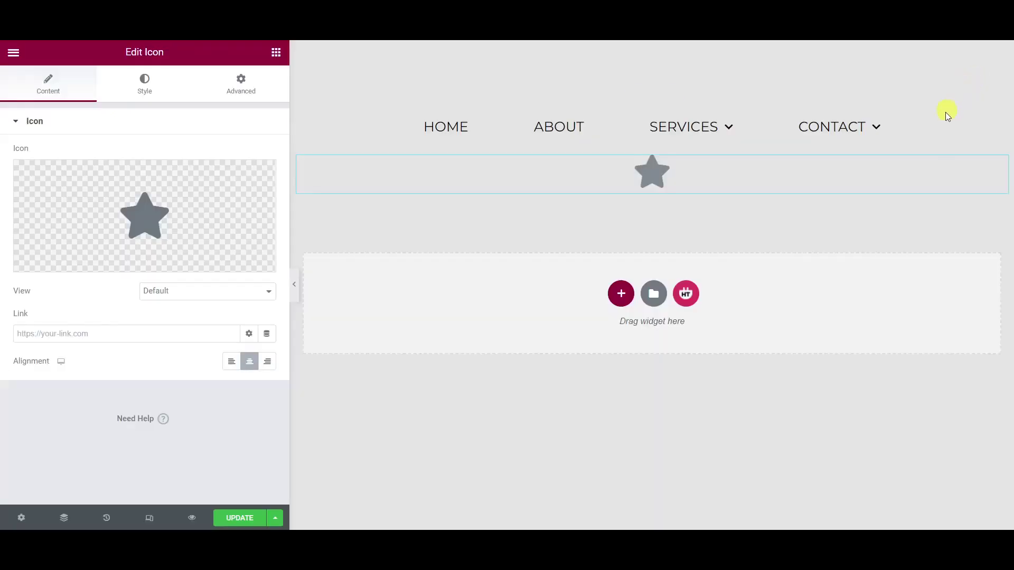
click(998, 165)
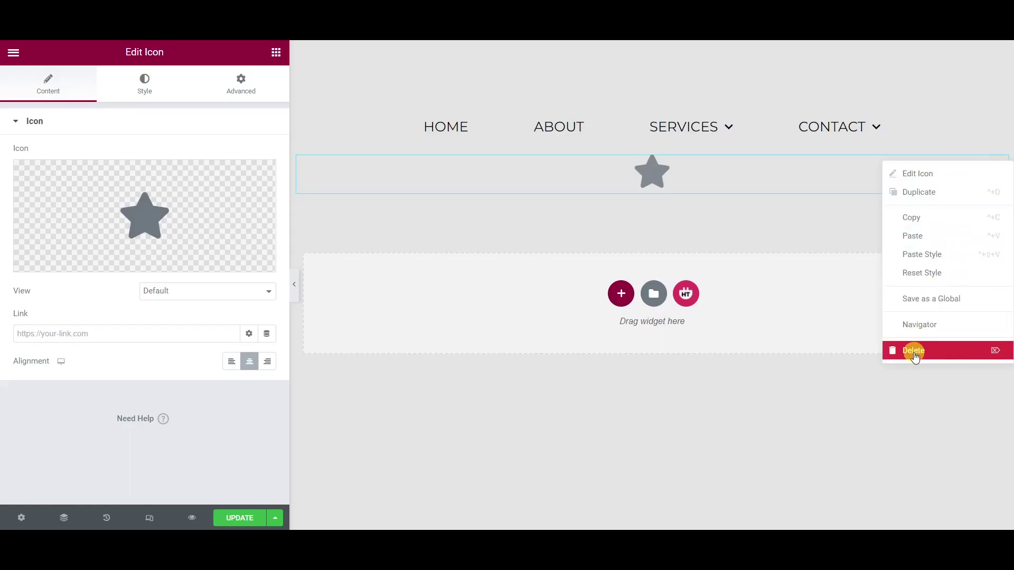
click(915, 351)
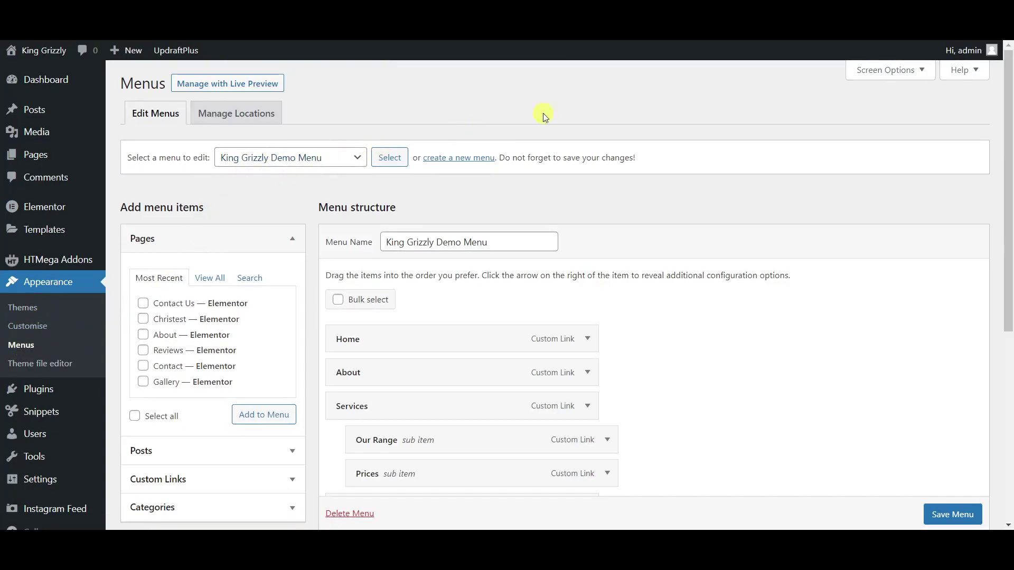
Step: Expand the settings of the Contact - USA and Contact - Canada menu items
scroll(791, 184, down, 1)
scroll(787, 182, down, 2)
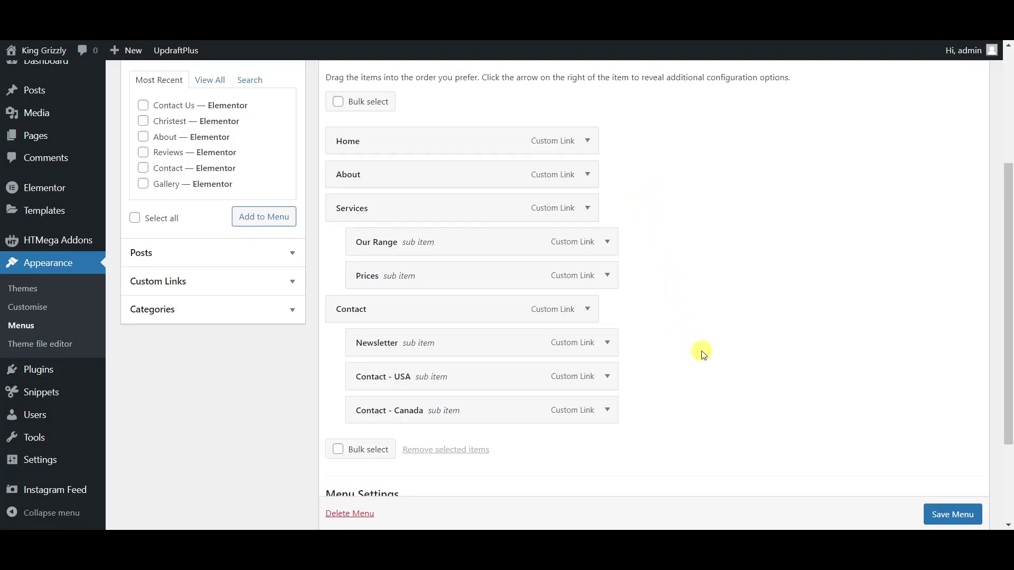
click(608, 379)
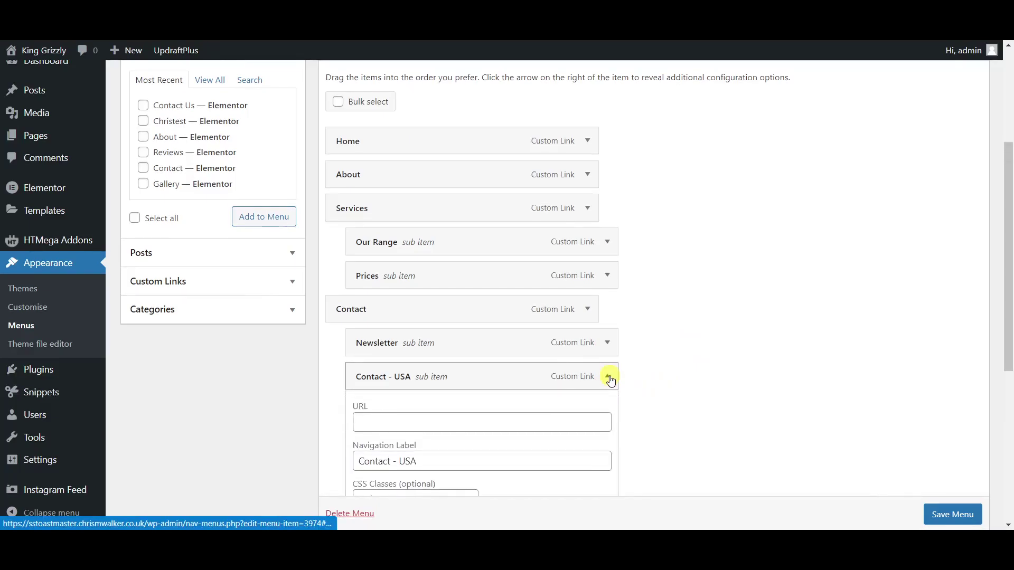
scroll(679, 363, down, 3)
scroll(680, 364, down, 1)
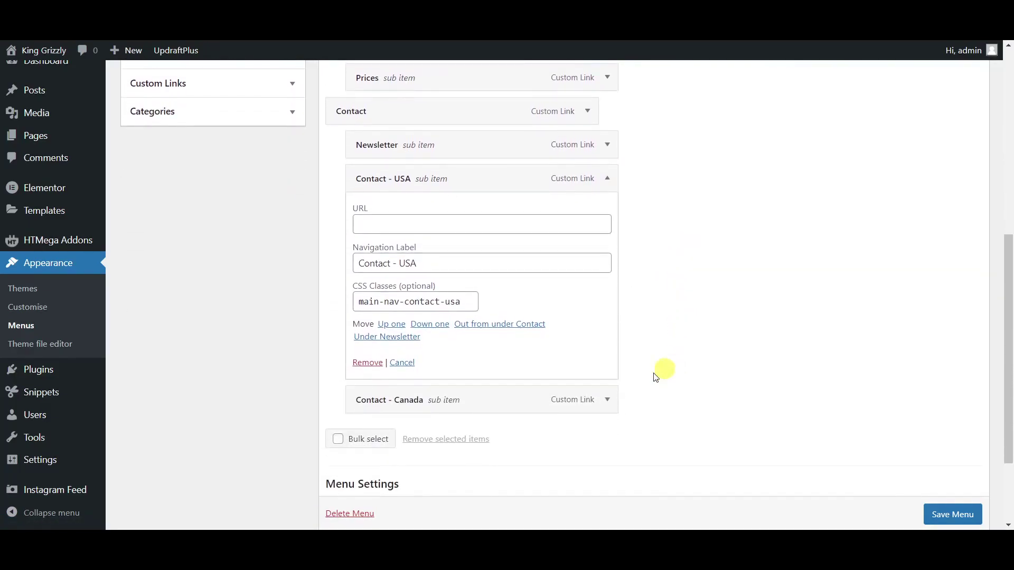
click(607, 401)
scroll(698, 342, down, 1)
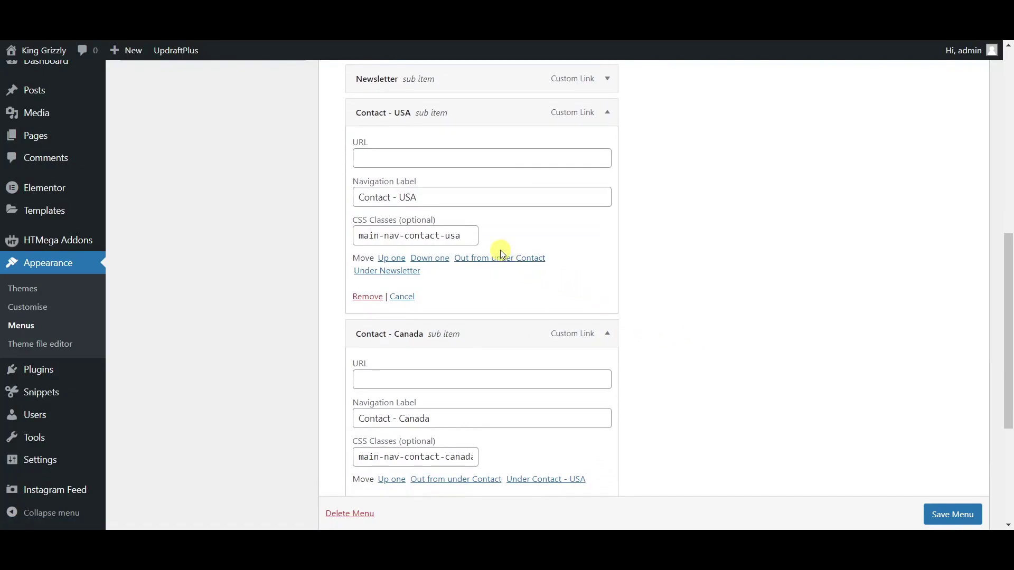
Step: Highlight their CSS classes main-nav-contact-usa and main-nav-contact-canada
drag(469, 234, 356, 236)
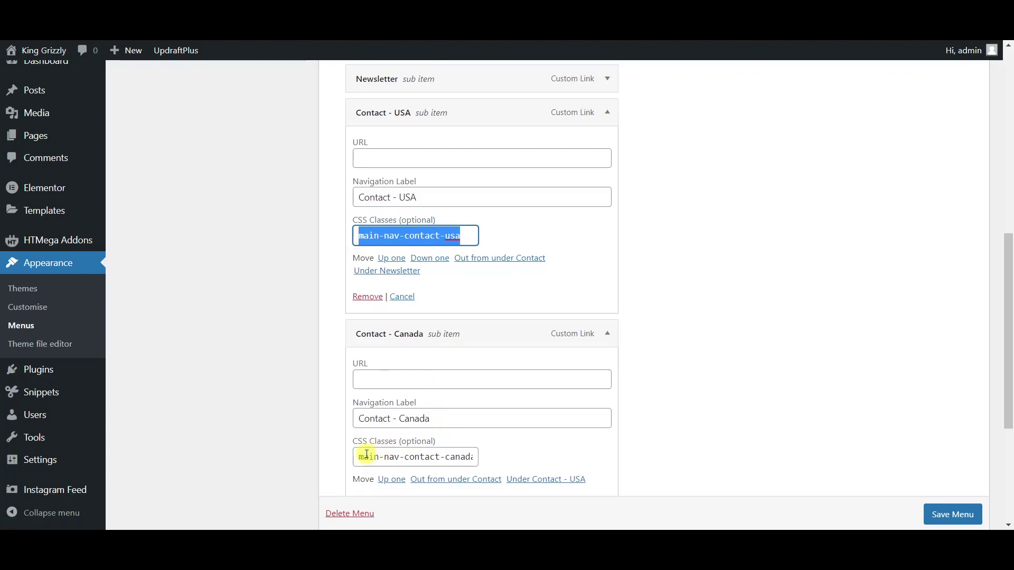
drag(356, 457, 500, 456)
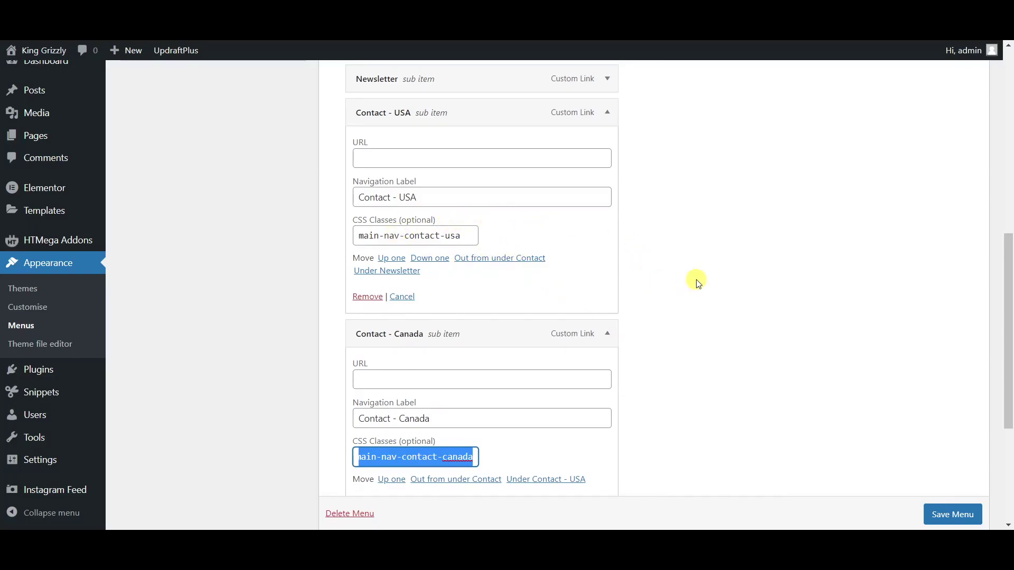
scroll(690, 278, up, 2)
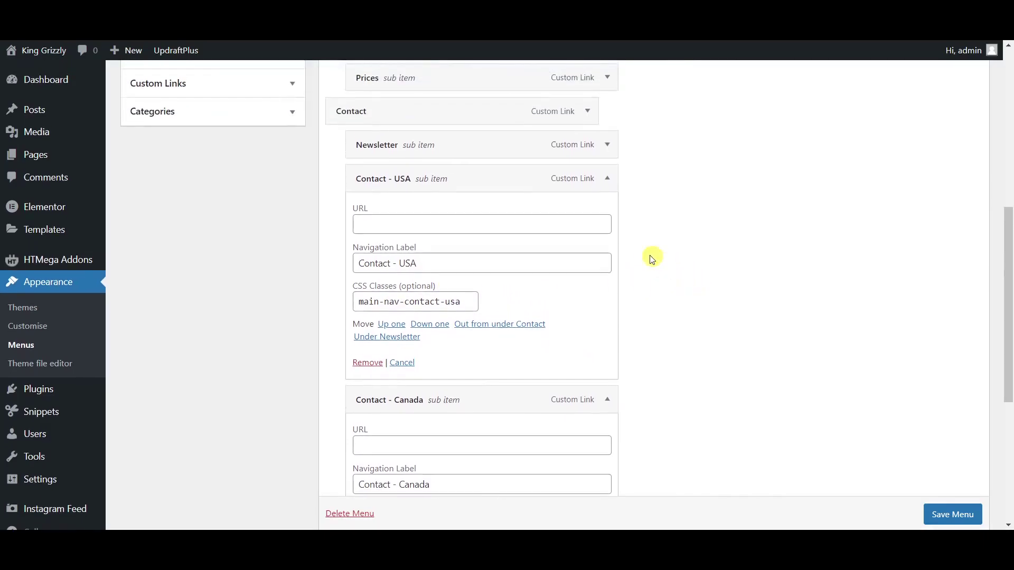
Step: Confirm that CSS Classes is enabled in the Menus Screen Options
scroll(671, 264, up, 7)
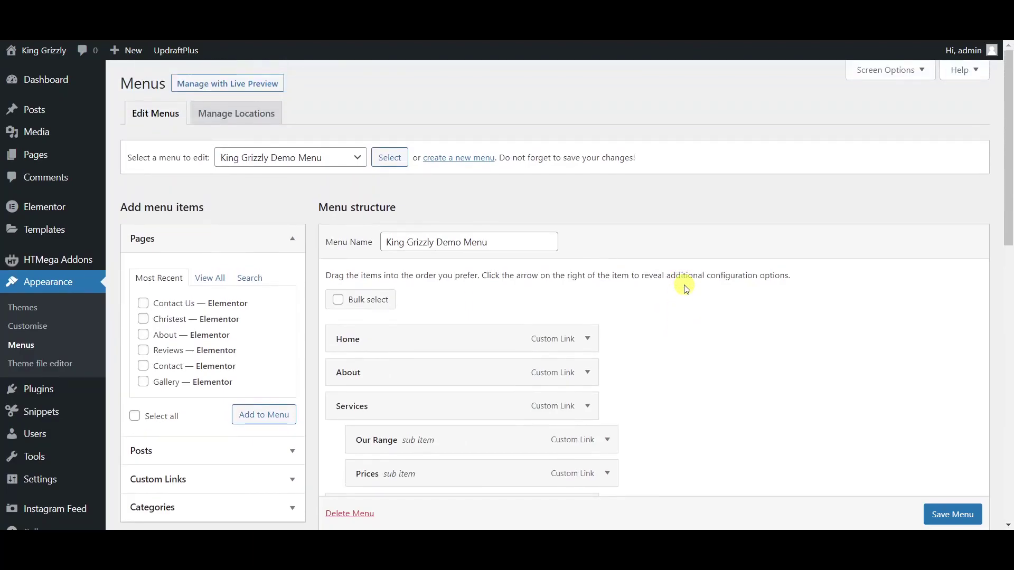
click(918, 71)
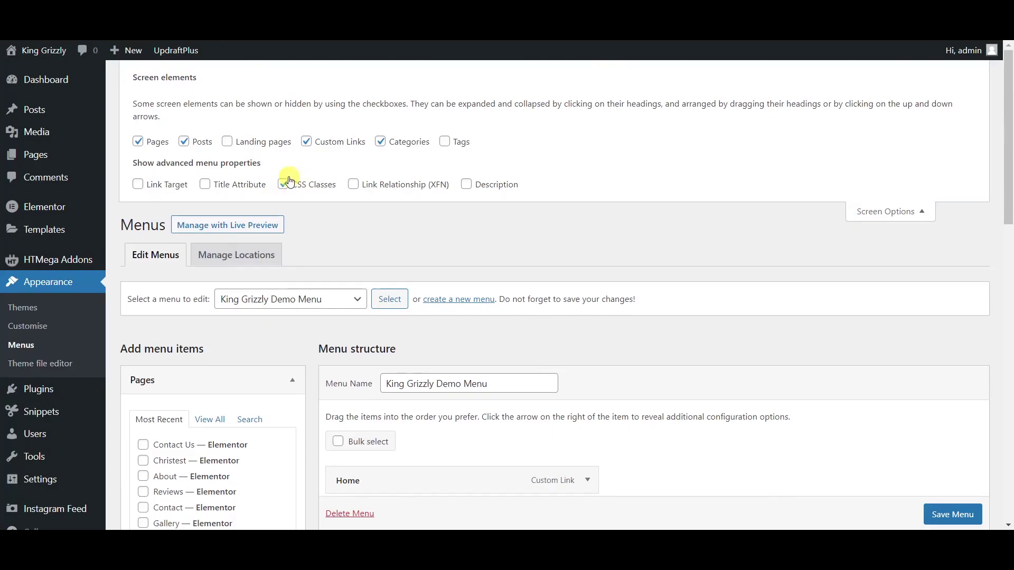
click(905, 211)
Step: Review the main-nav-contact-usa and main-nav-contact-canada class fields
scroll(706, 363, down, 8)
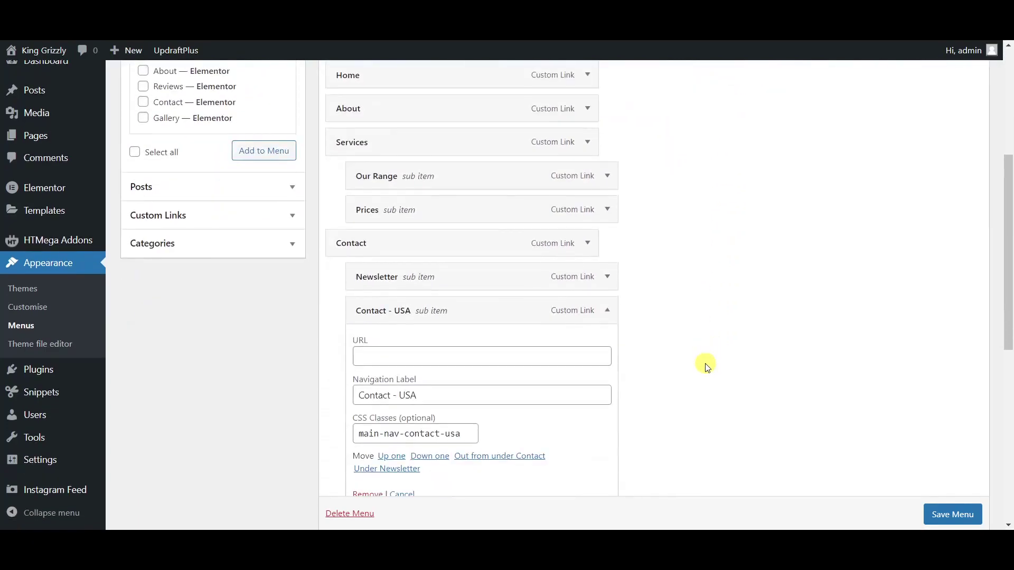
scroll(705, 364, down, 3)
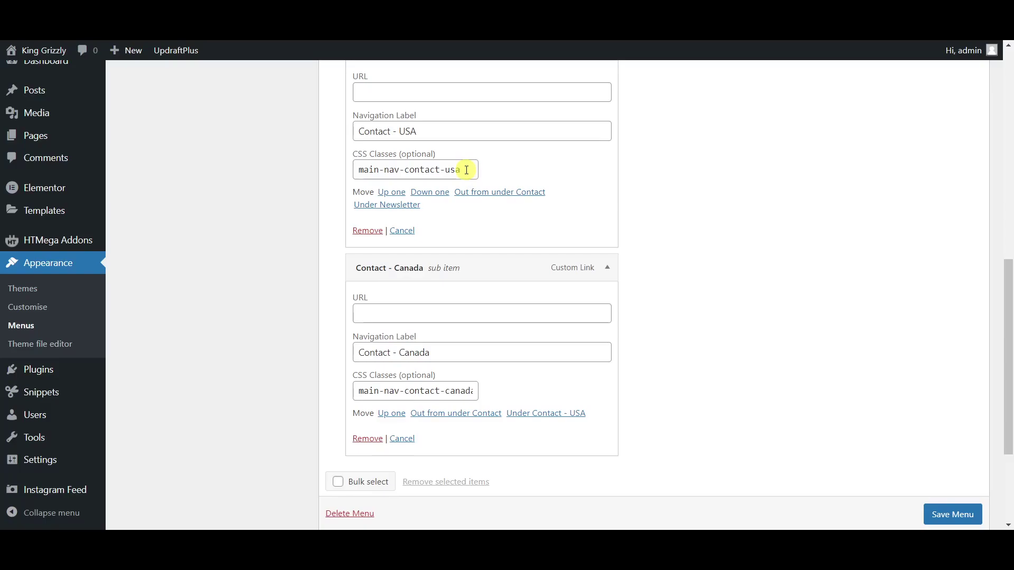
click(468, 170)
drag(468, 170, 355, 179)
click(361, 392)
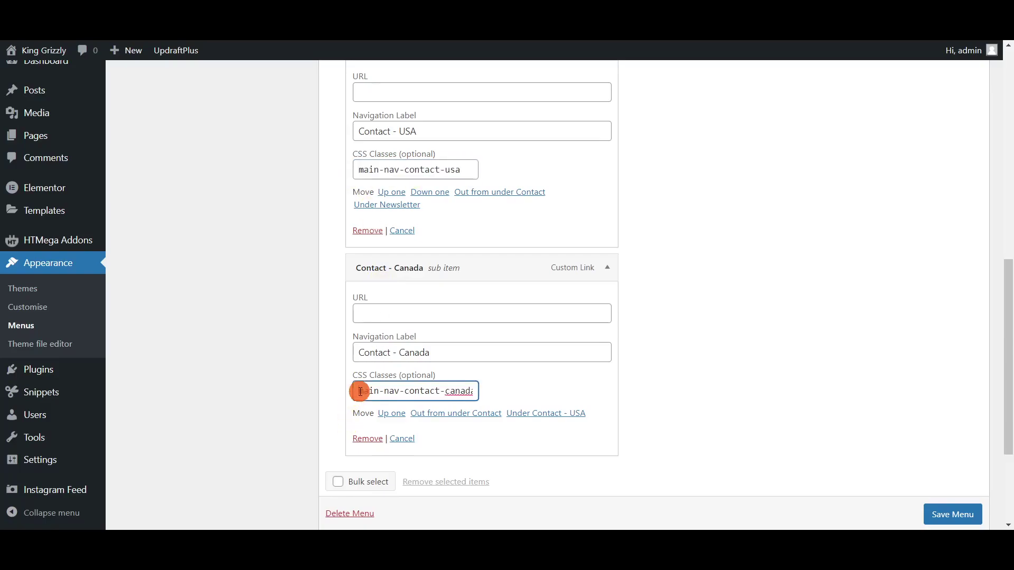
drag(358, 391, 500, 392)
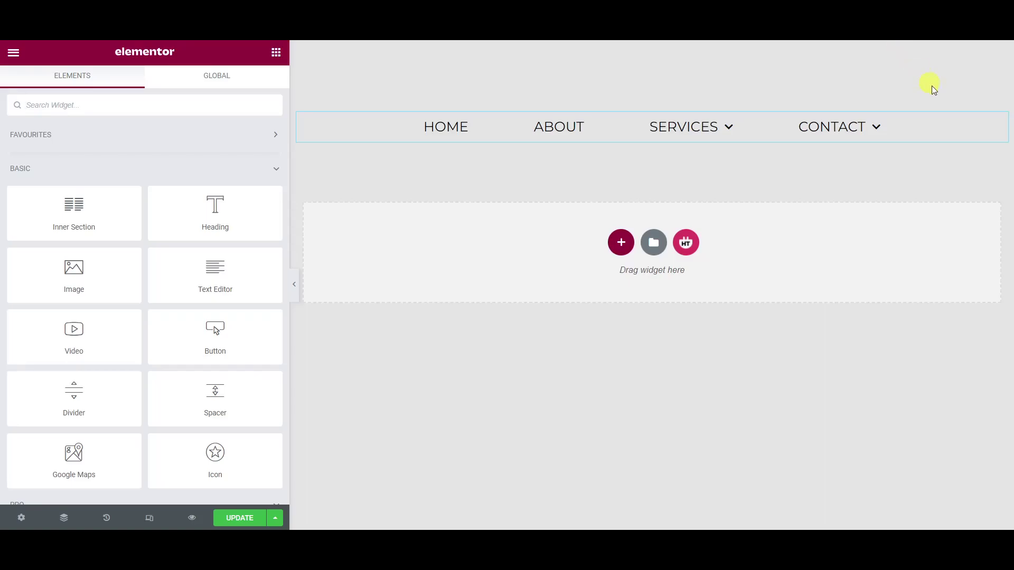
Step: Open the Nav Menu widget's Advanced Custom CSS code
click(999, 119)
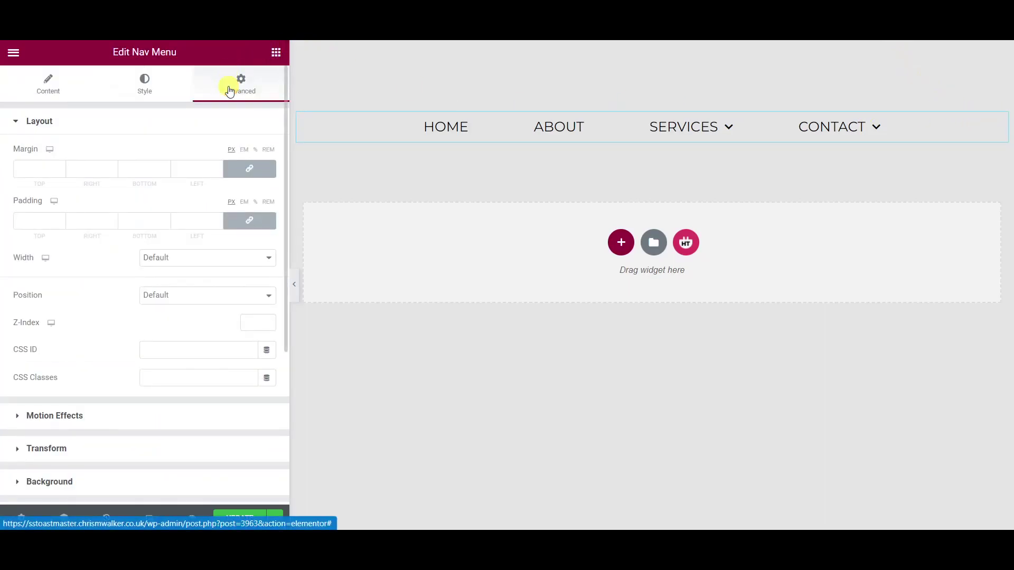
scroll(197, 294, down, 5)
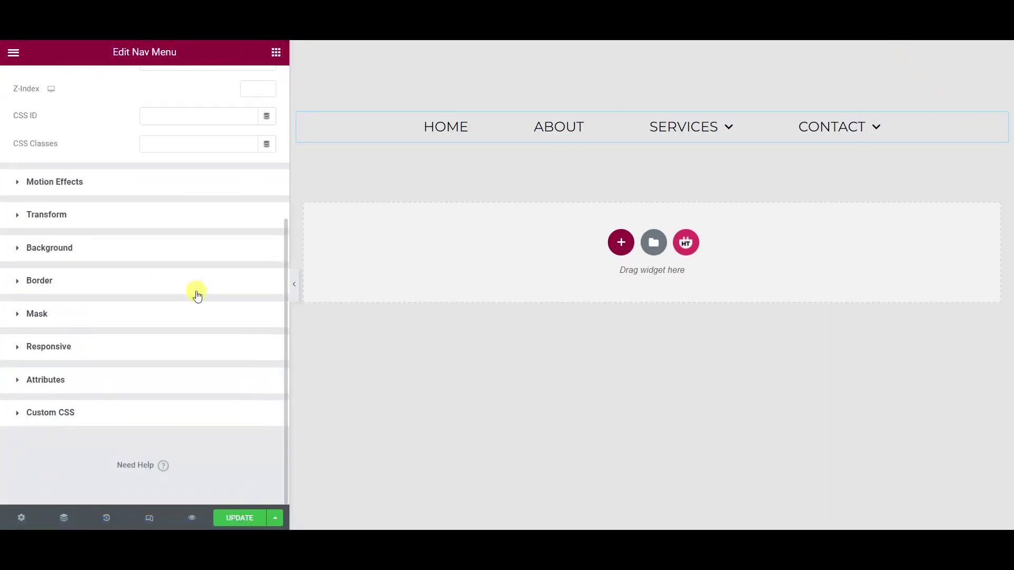
click(14, 413)
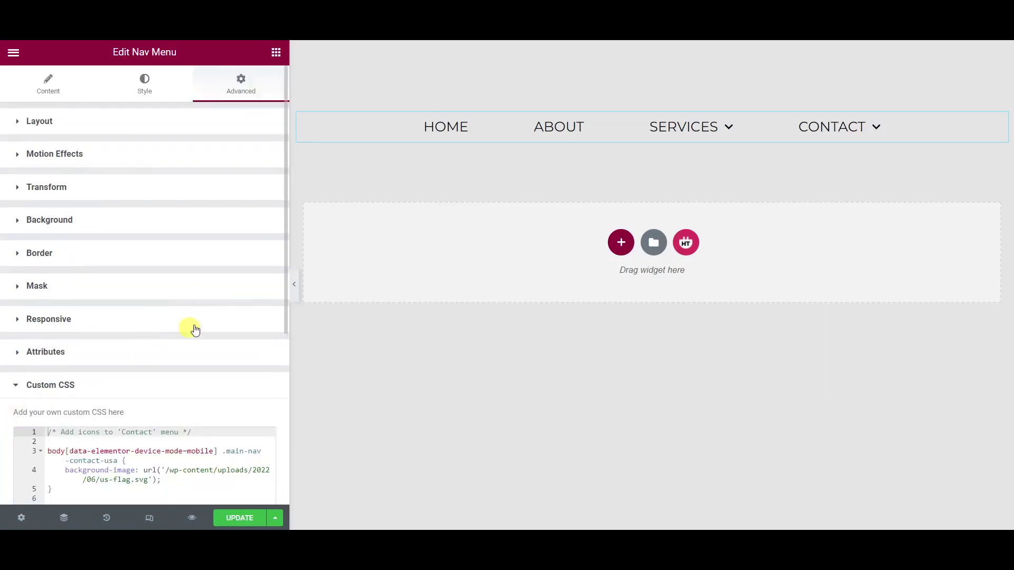
scroll(244, 288, down, 5)
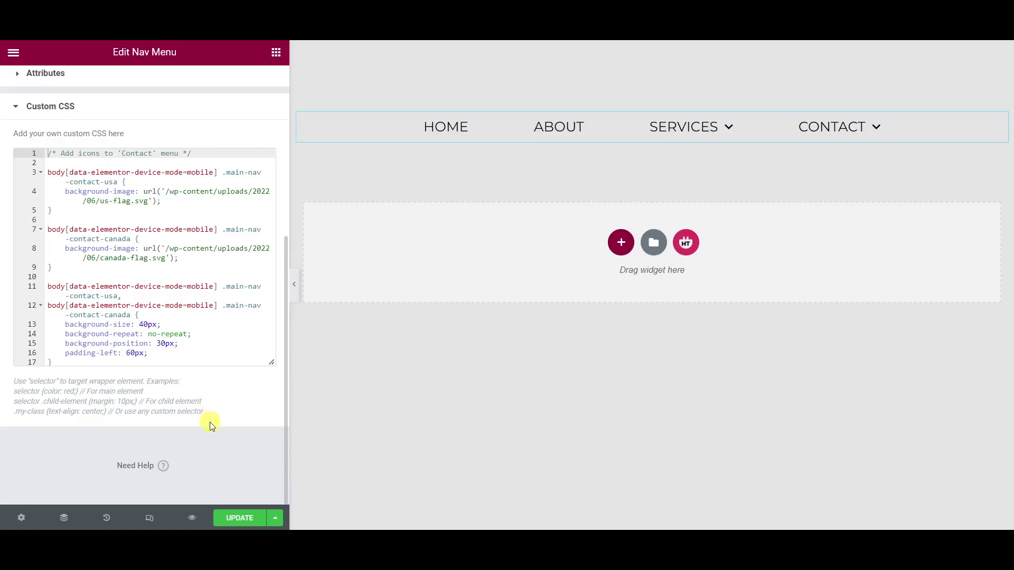
Step: Highlight the USA flag rule's mobile device-mode condition and .main-nav class selector
click(230, 344)
drag(47, 172, 66, 211)
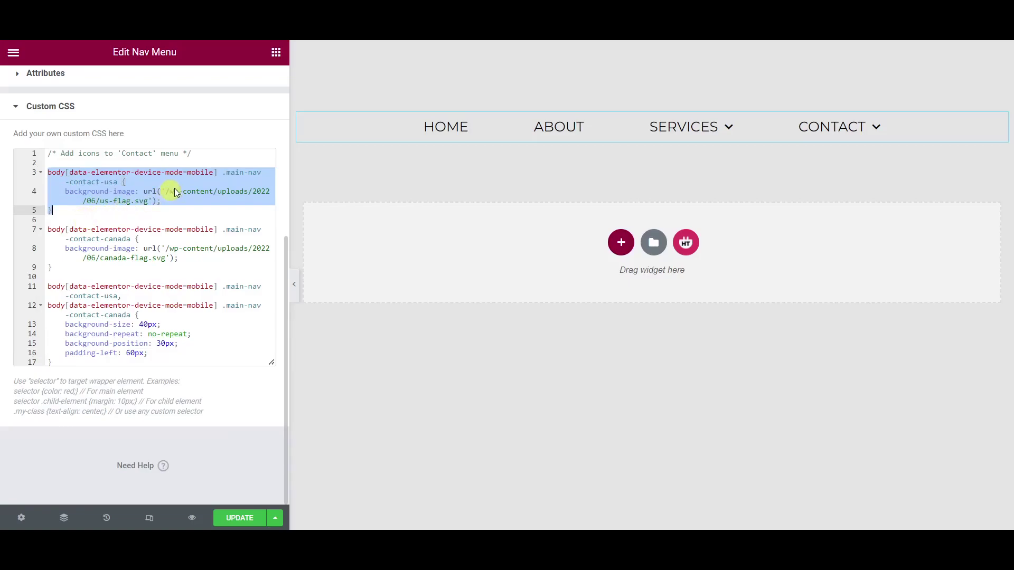
click(218, 175)
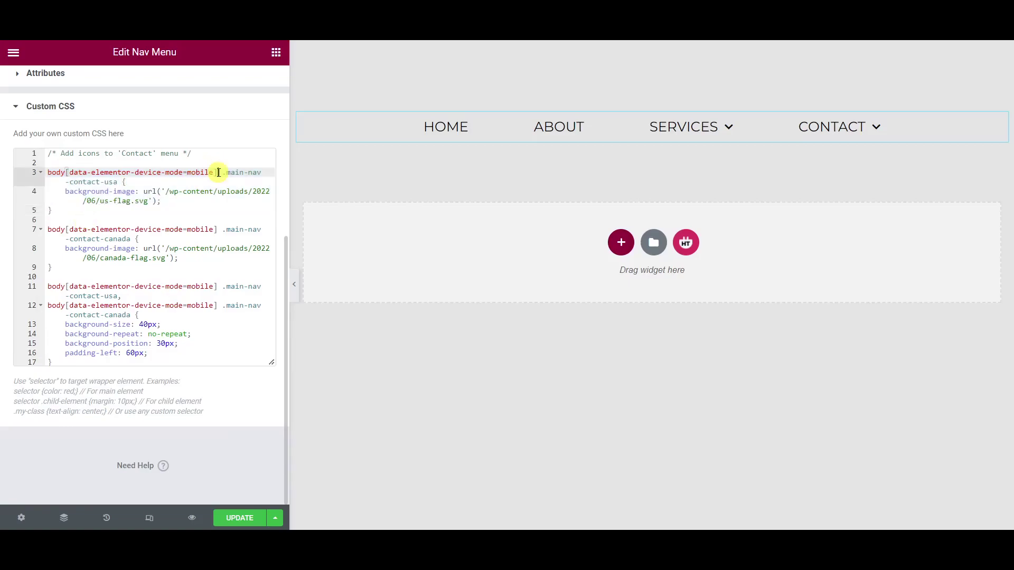
drag(212, 175, 50, 169)
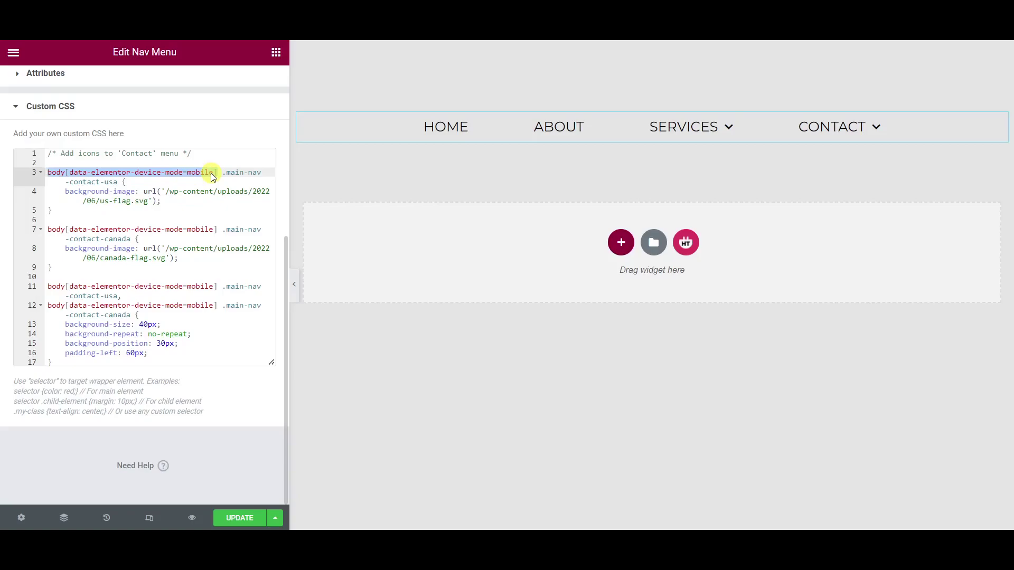
click(197, 173)
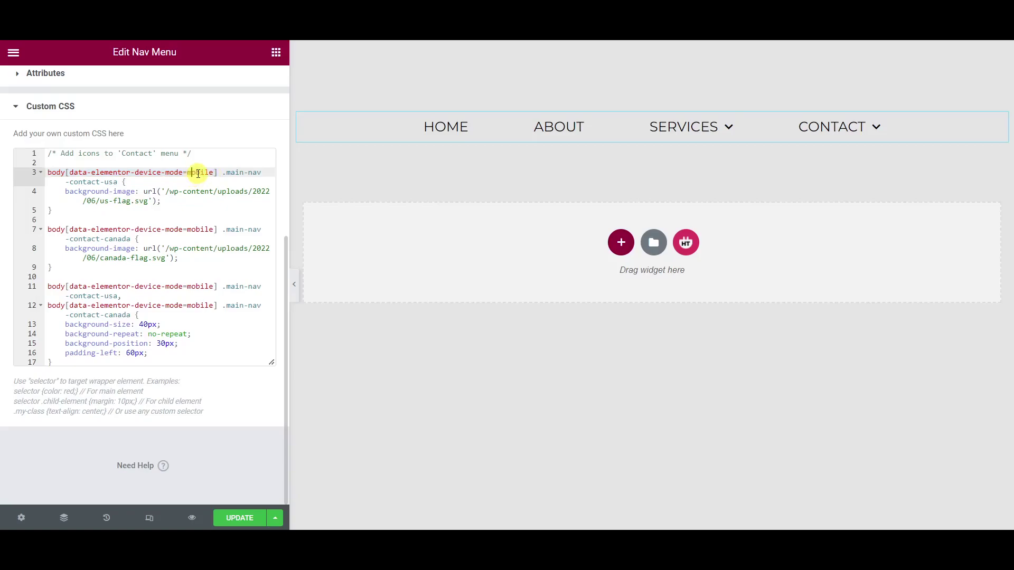
double_click(198, 173)
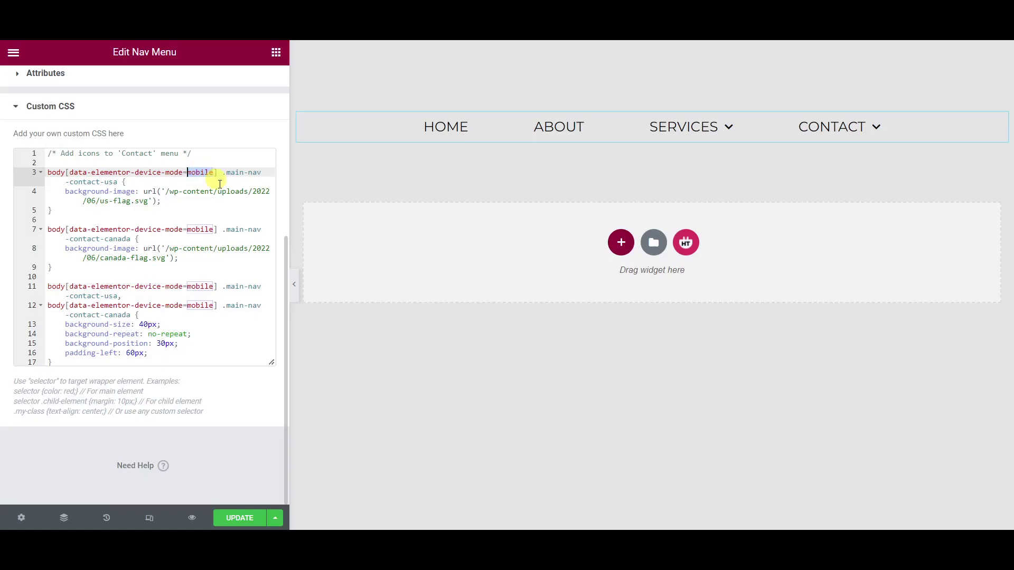
click(221, 172)
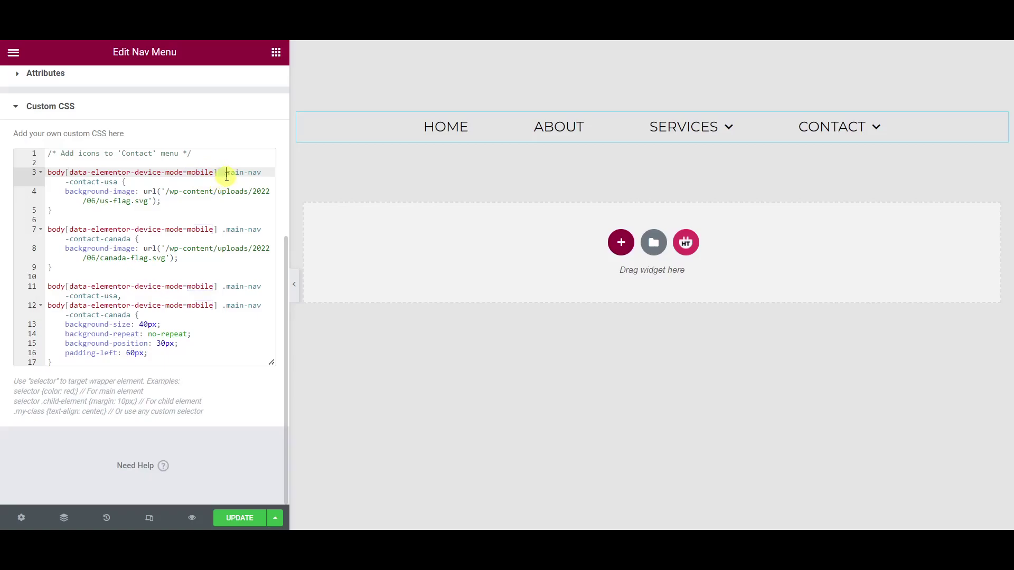
drag(220, 173, 119, 181)
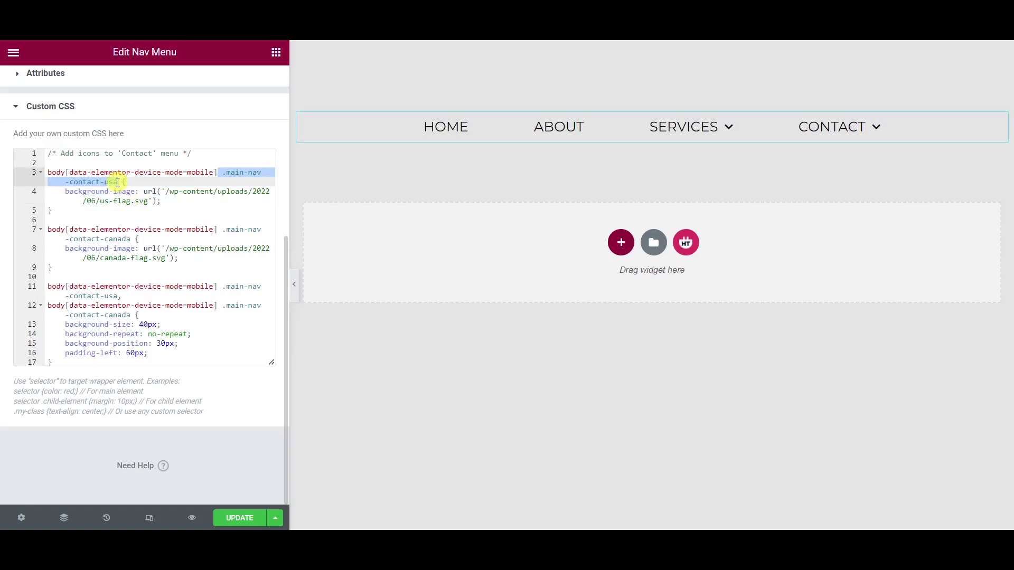
click(226, 173)
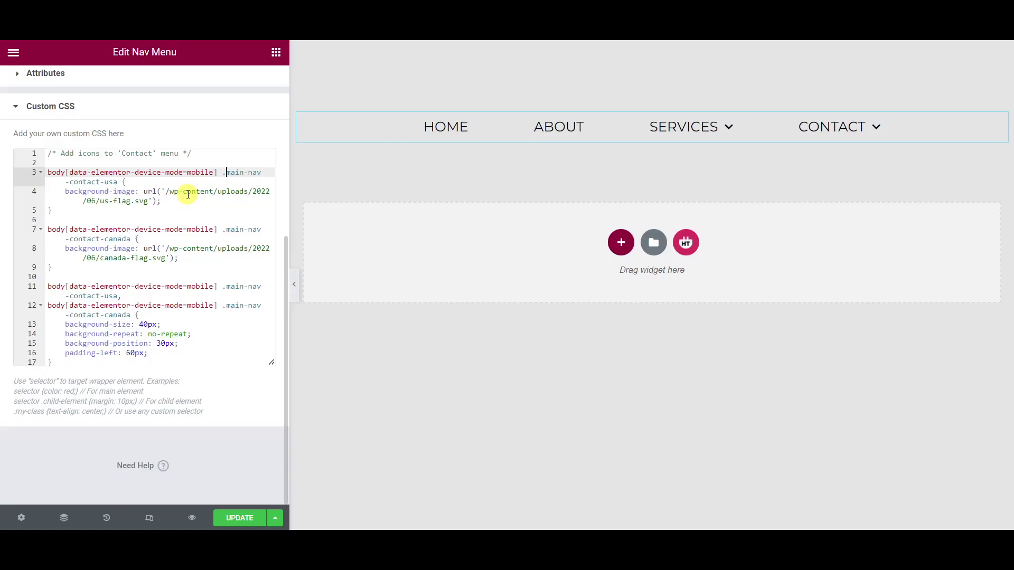
click(223, 172)
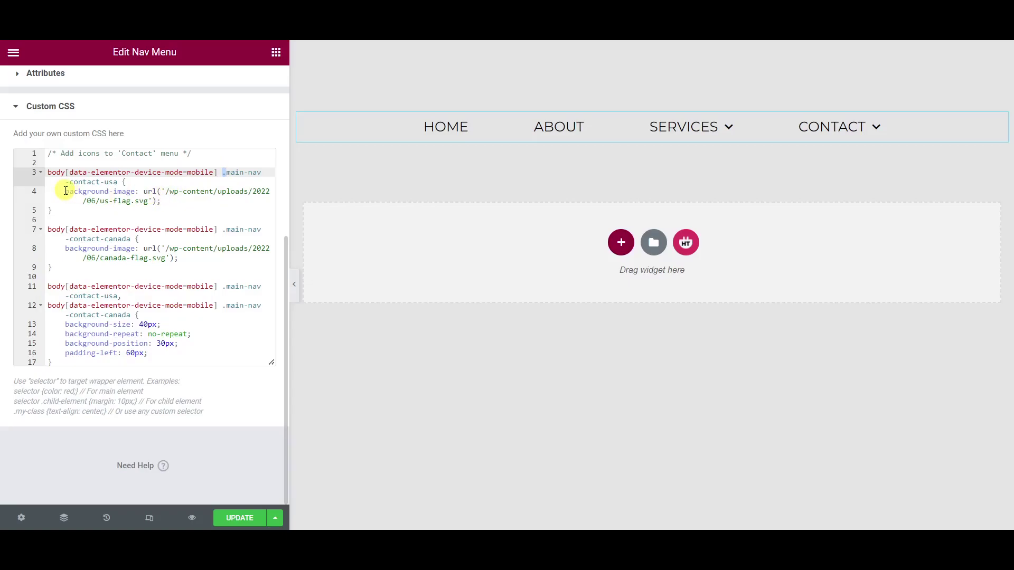
Step: Highlight the rule's background-image declaration and its us-flag.svg path
drag(65, 191, 160, 200)
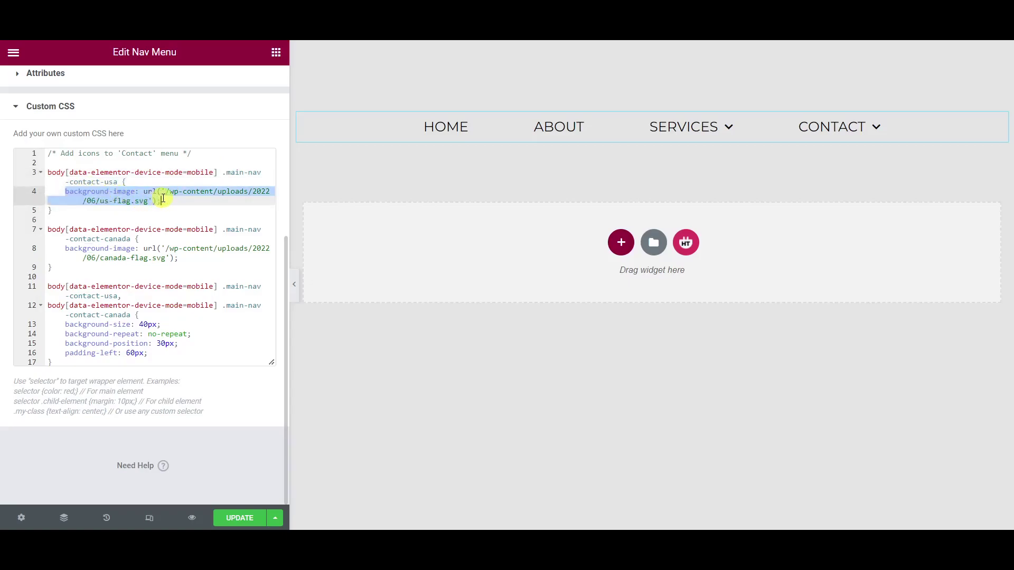
click(165, 189)
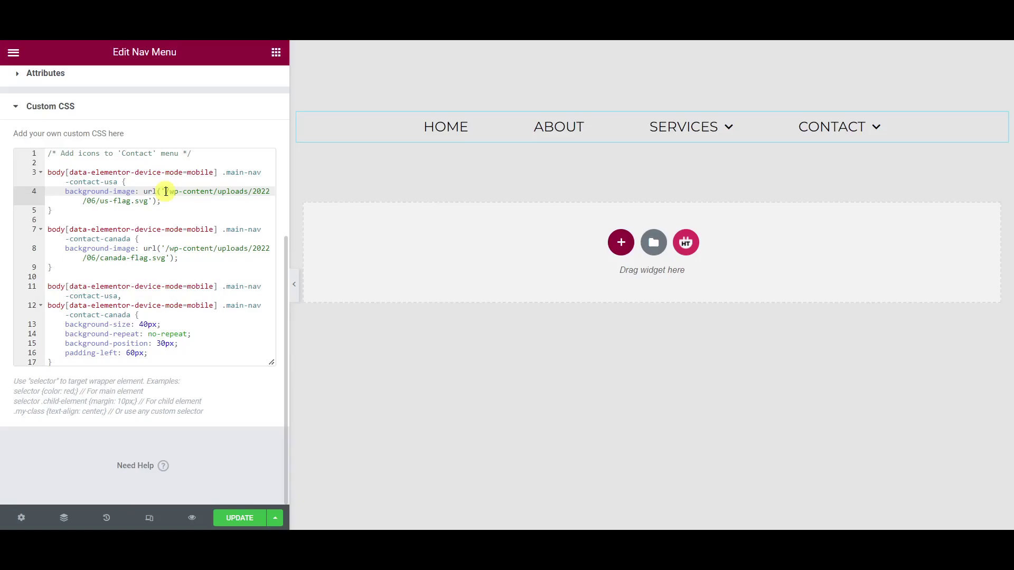
mouse_move(166, 192)
mouse_down()
mouse_move(199, 197)
mouse_move(150, 199)
mouse_up()
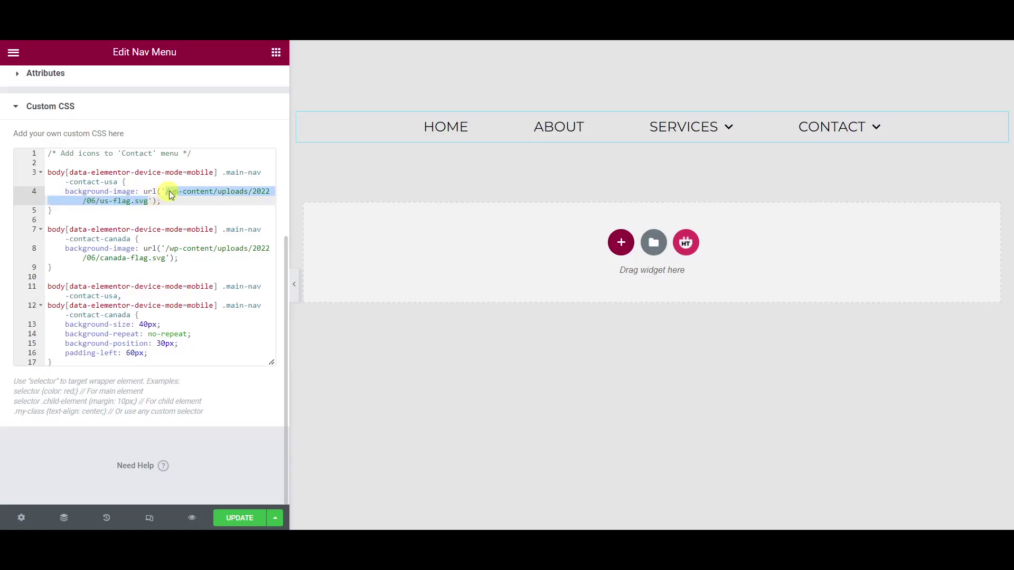
click(168, 191)
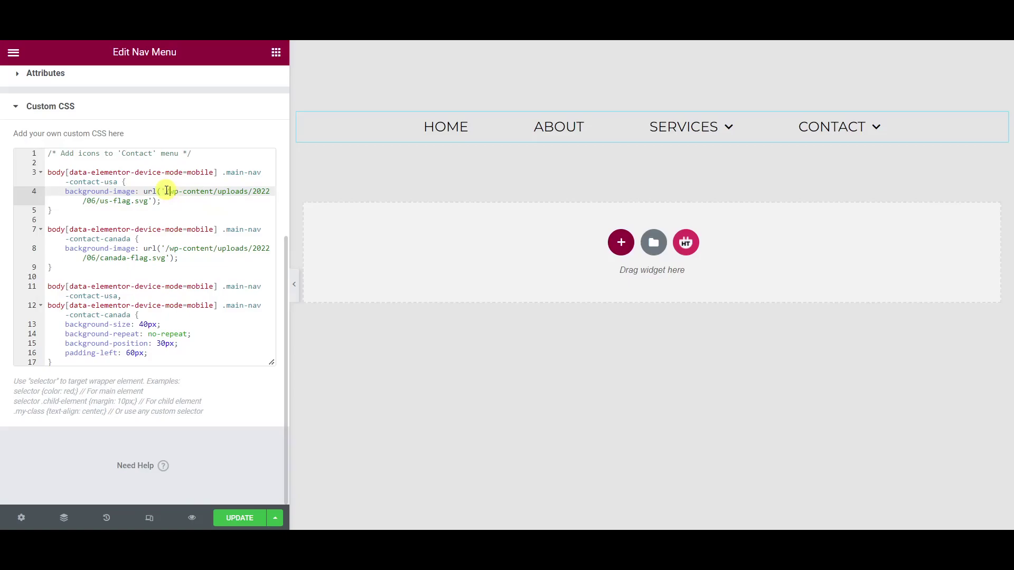
drag(165, 192, 149, 201)
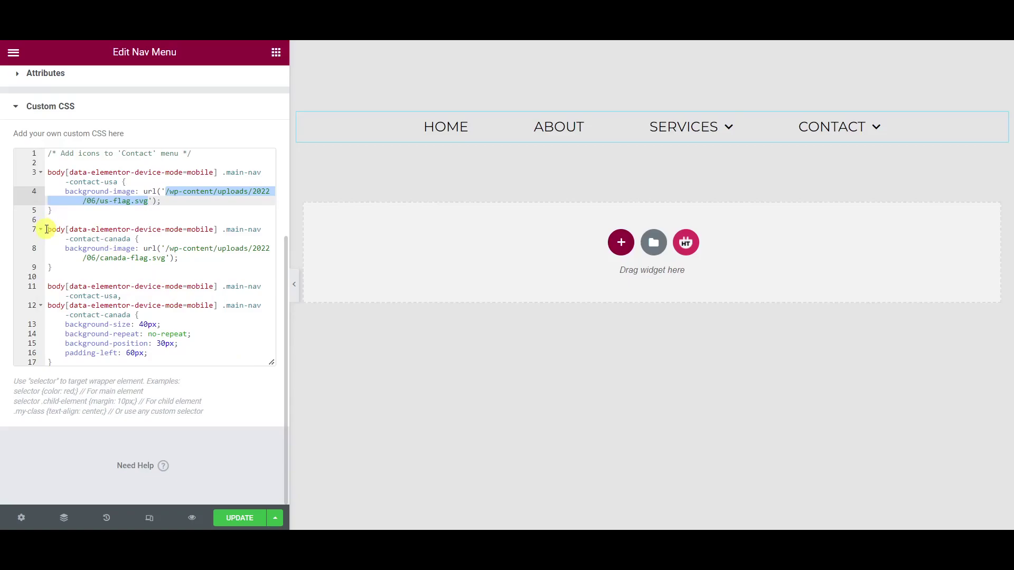
drag(47, 230, 64, 269)
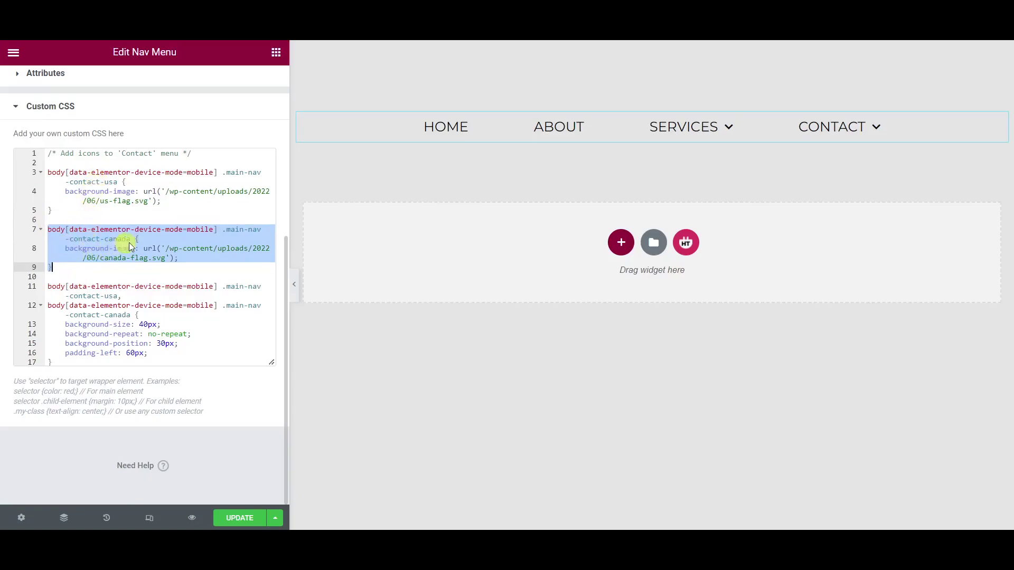
click(183, 249)
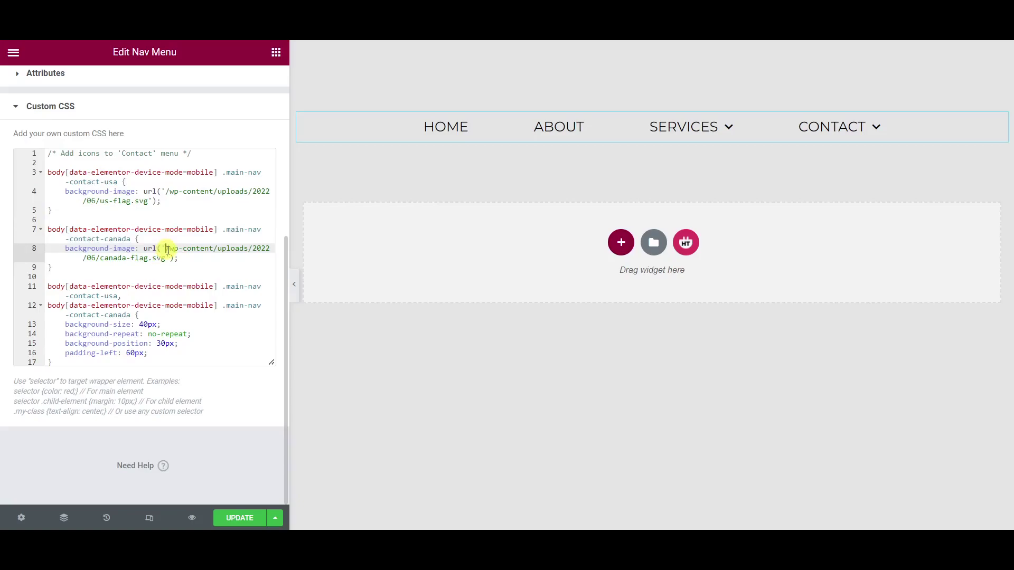
drag(165, 249, 167, 257)
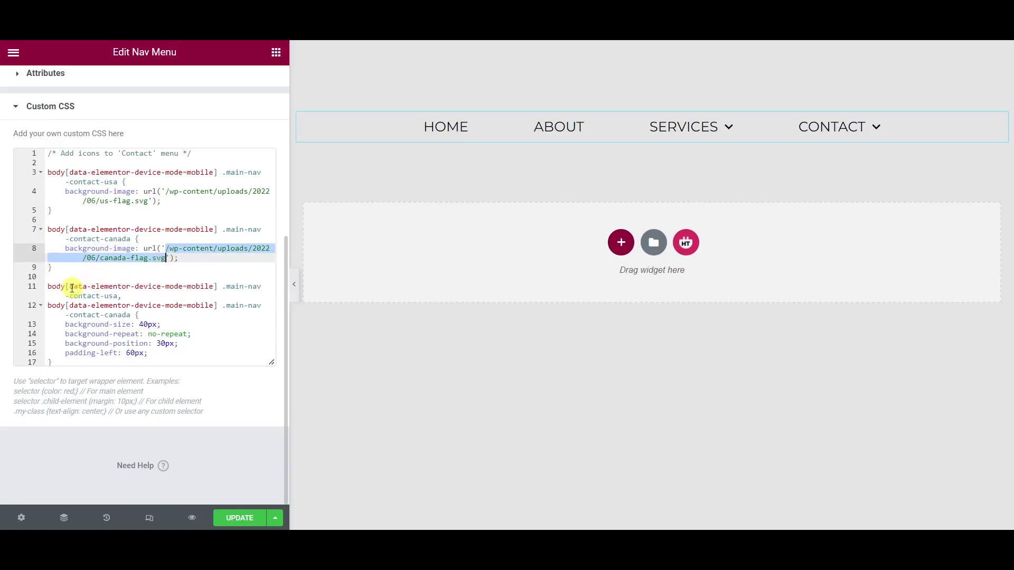
click(49, 288)
drag(49, 288, 60, 362)
click(91, 295)
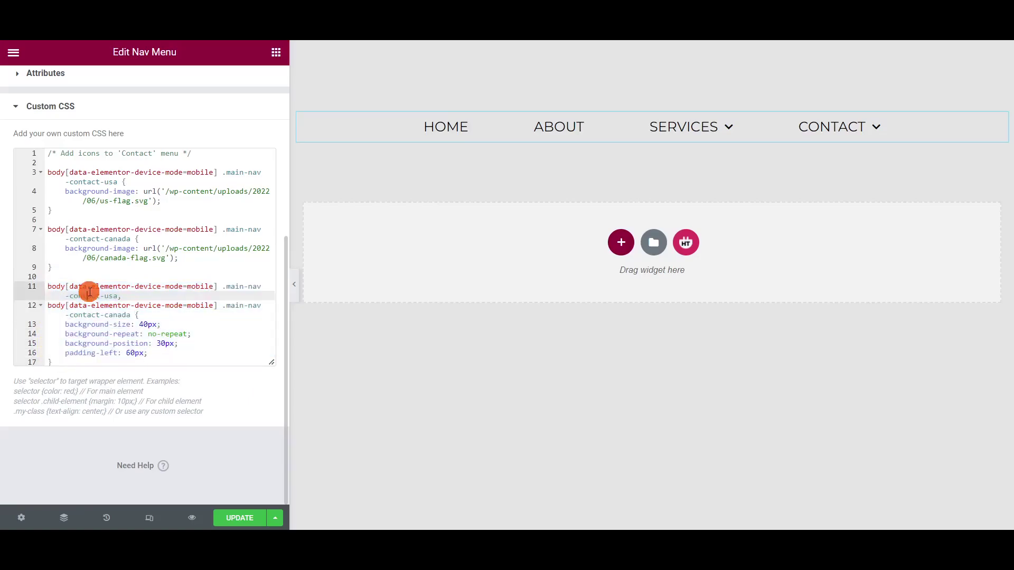
drag(69, 287, 129, 316)
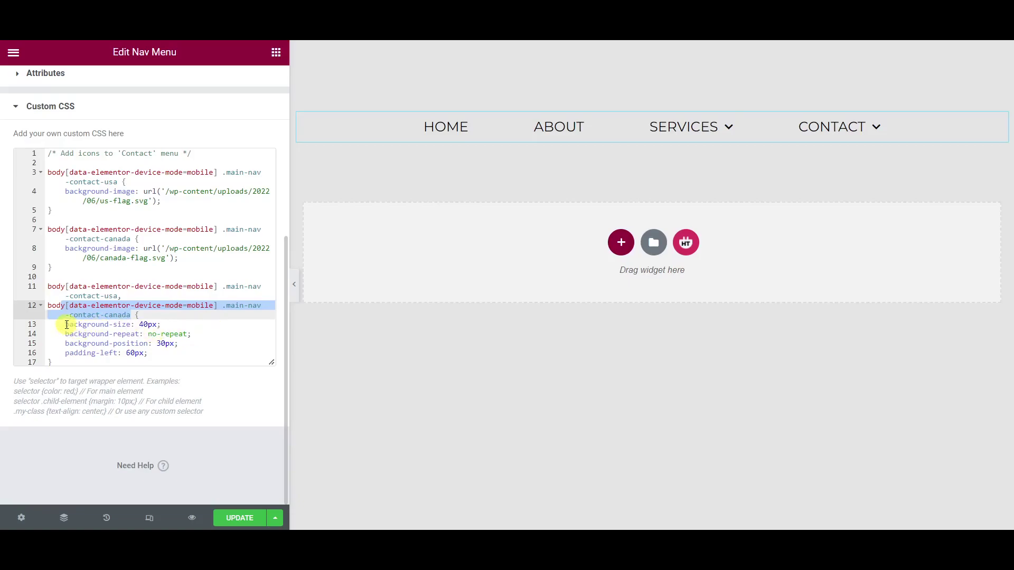
drag(66, 325, 163, 324)
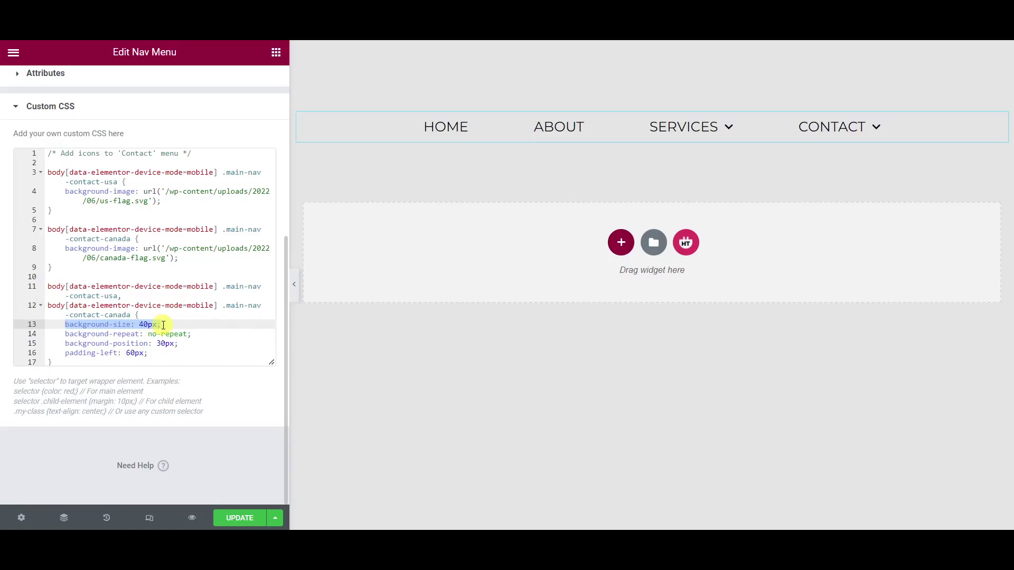
Step: Switch the preview to Mobile and expand the CONTACT submenu
click(149, 519)
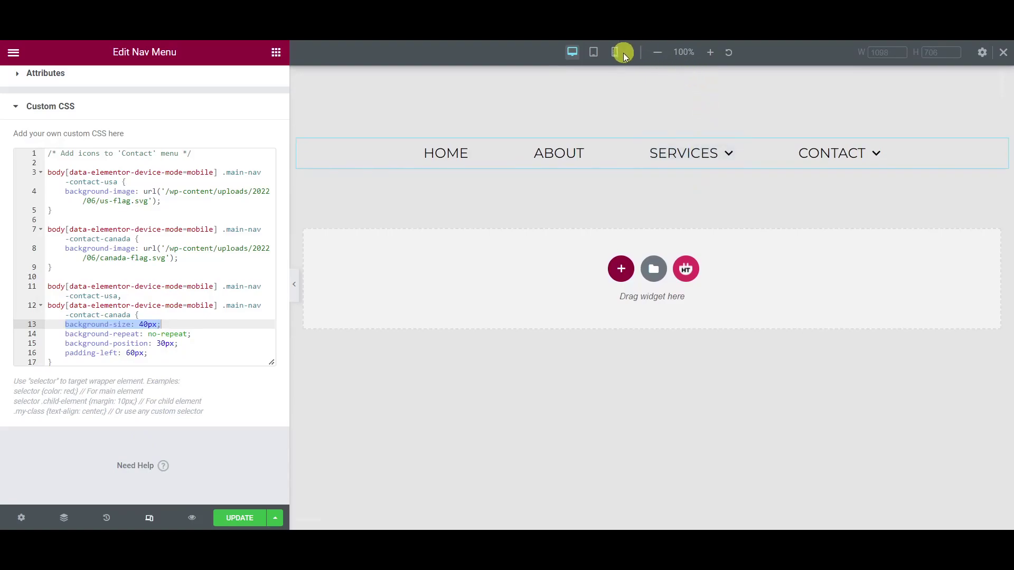
click(617, 51)
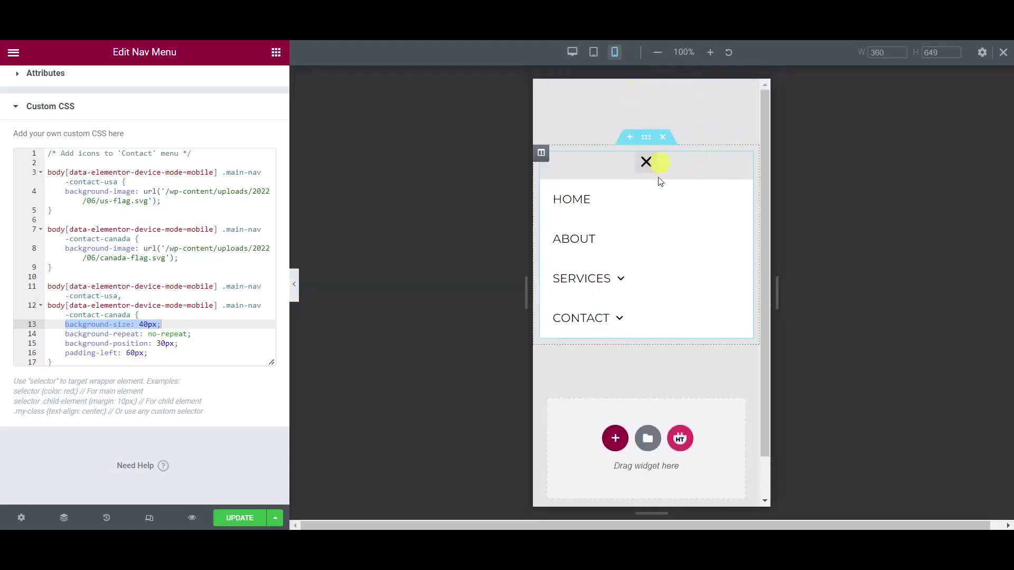
click(678, 317)
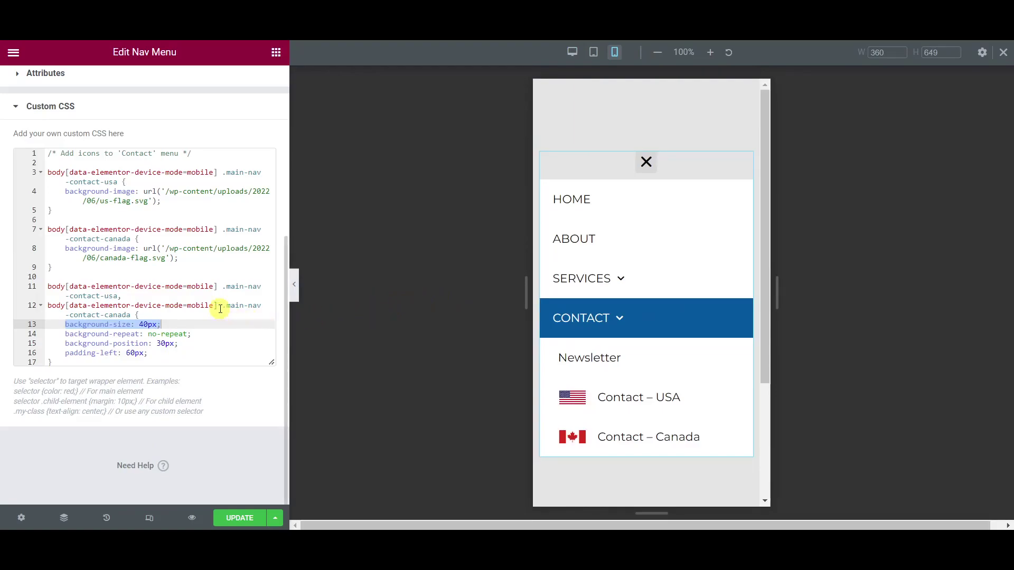
Step: Try flag background-size 60px and 20px, then restore it to 40px
click(143, 324)
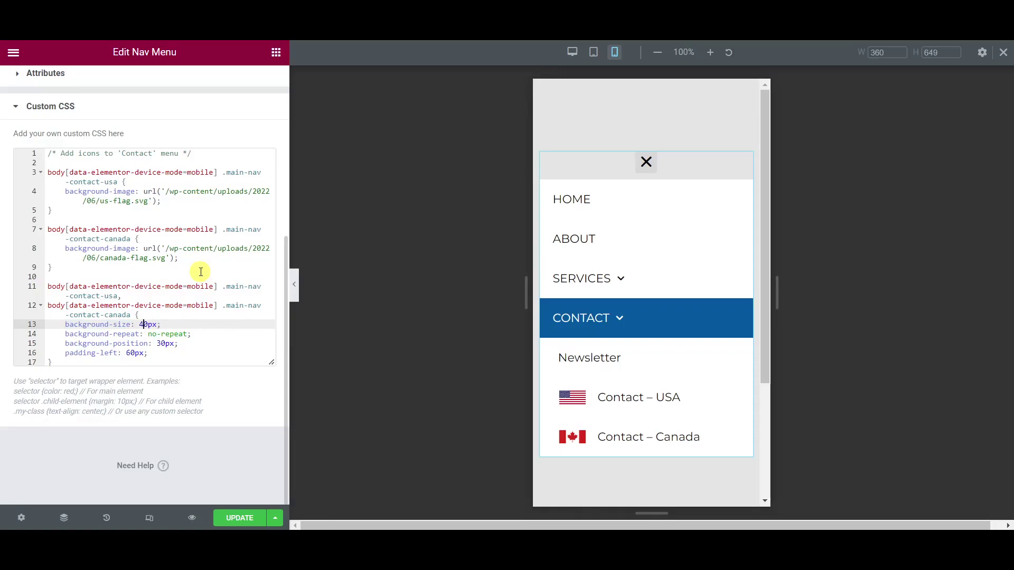
key(BackSpace)
text(6)
key(BackSpace)
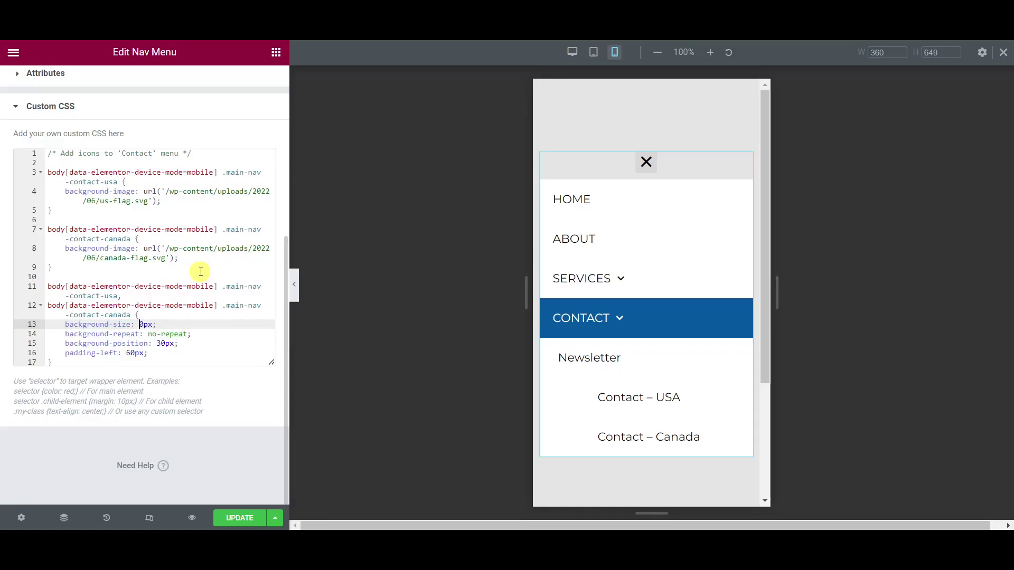
text(2)
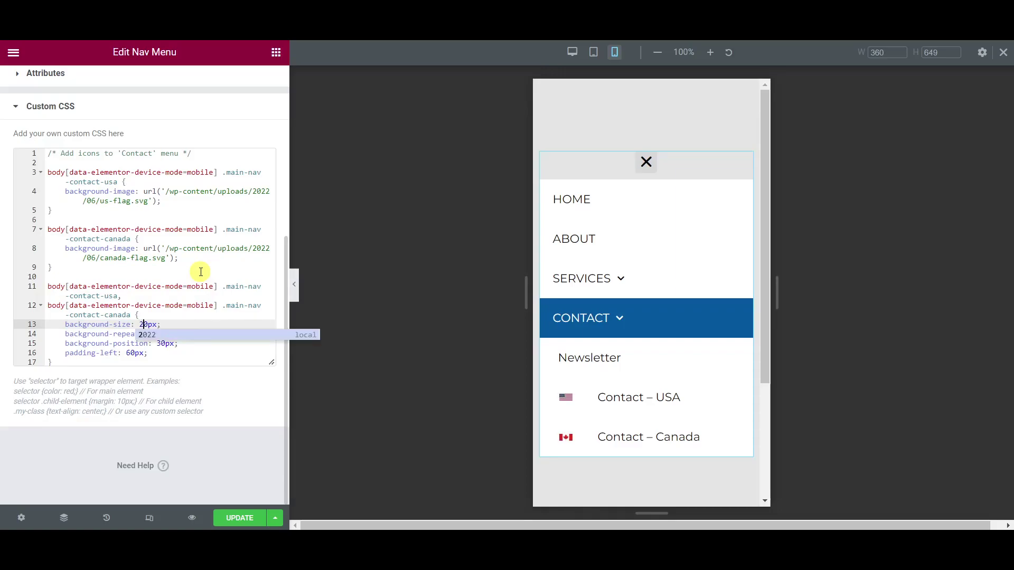
key(BackSpace)
text(4)
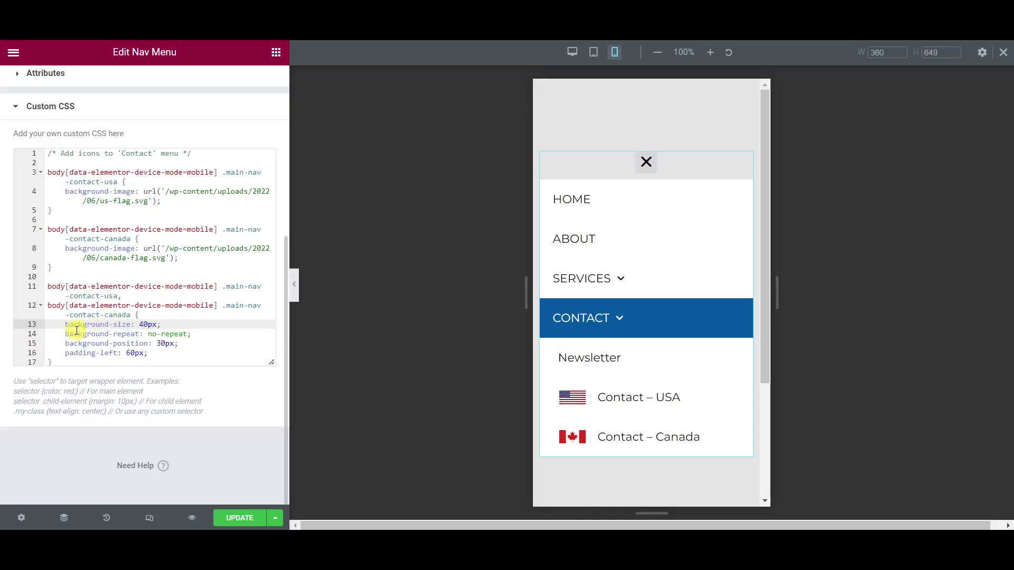
drag(64, 331, 193, 335)
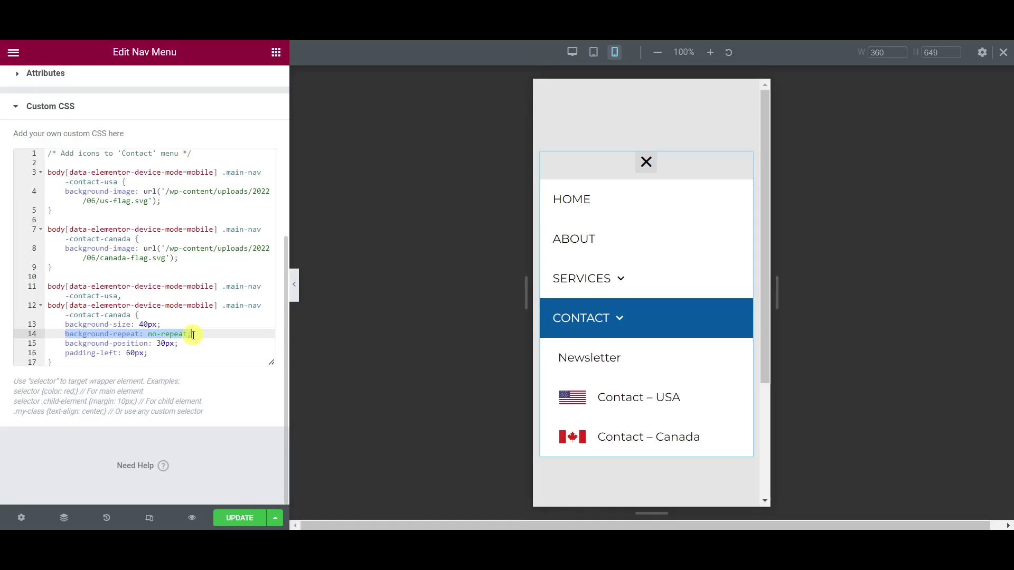
drag(63, 343, 178, 344)
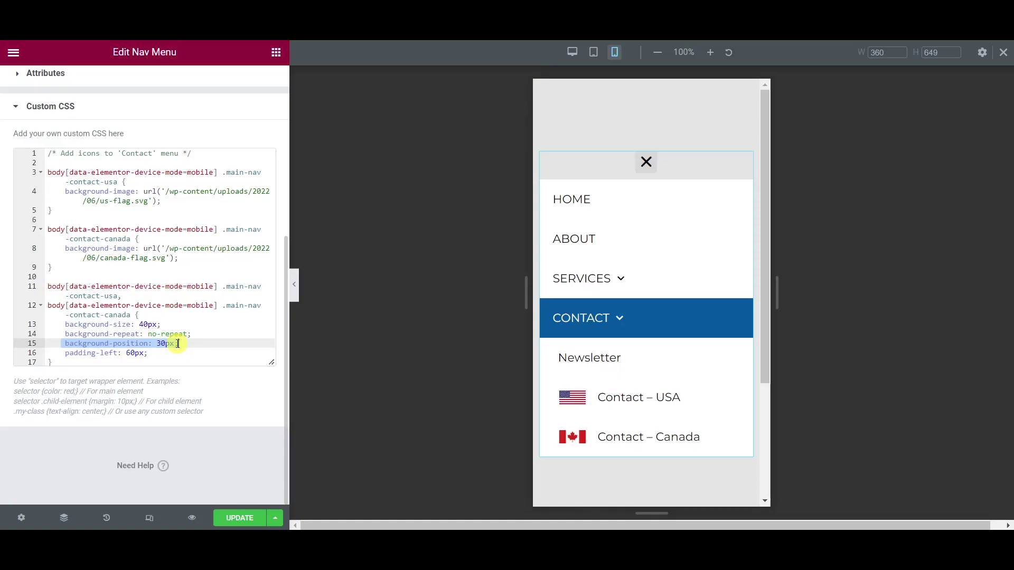
click(161, 343)
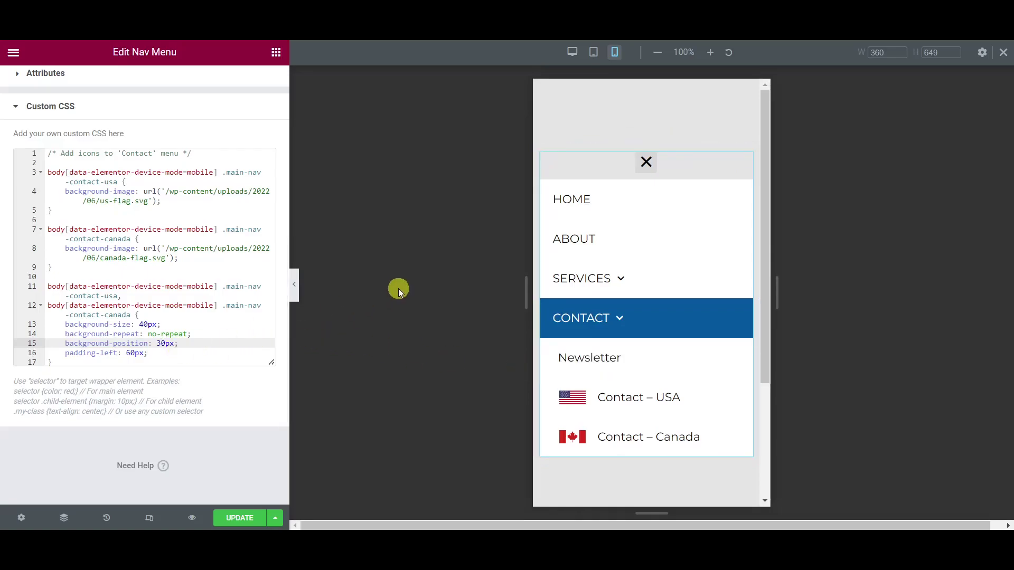
key(BackSpace)
text(2)
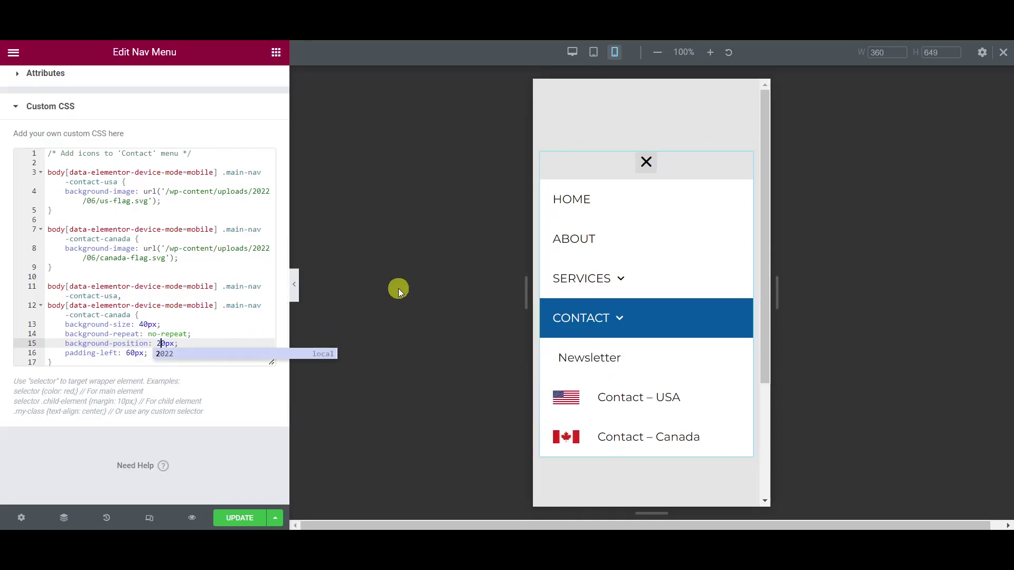
key(BackSpace)
text(4)
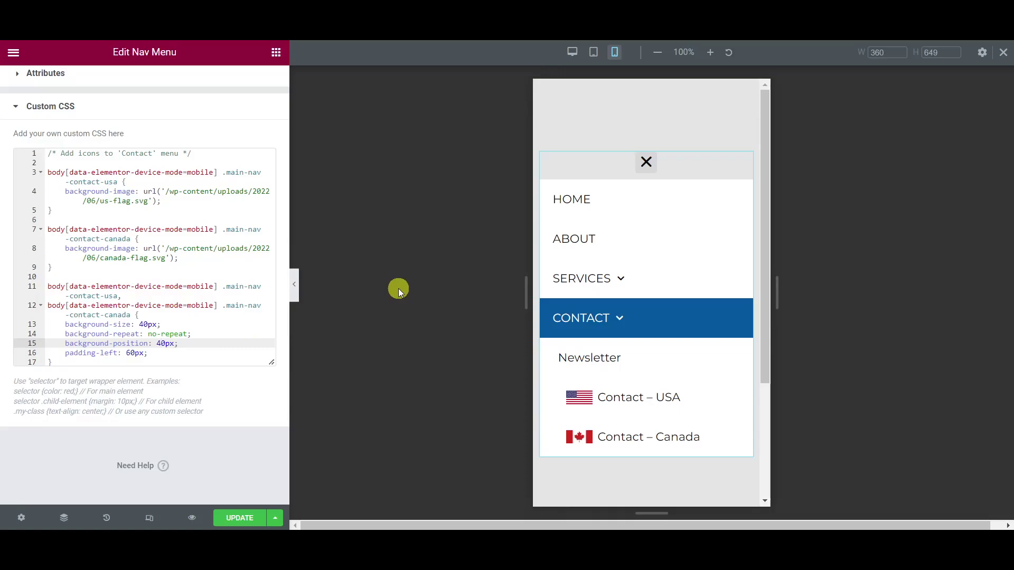
key(BackSpace)
text(3)
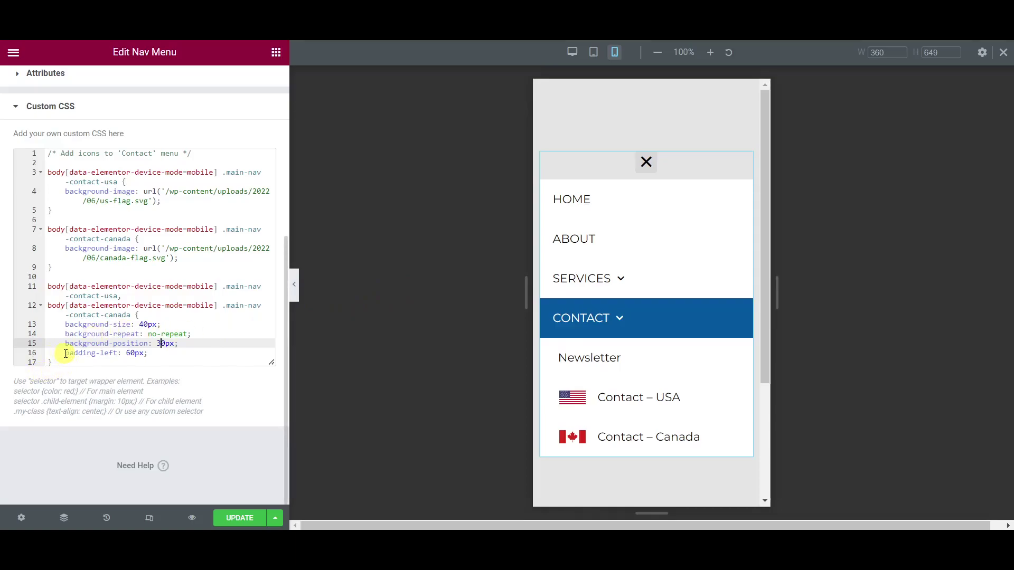
drag(64, 352, 151, 353)
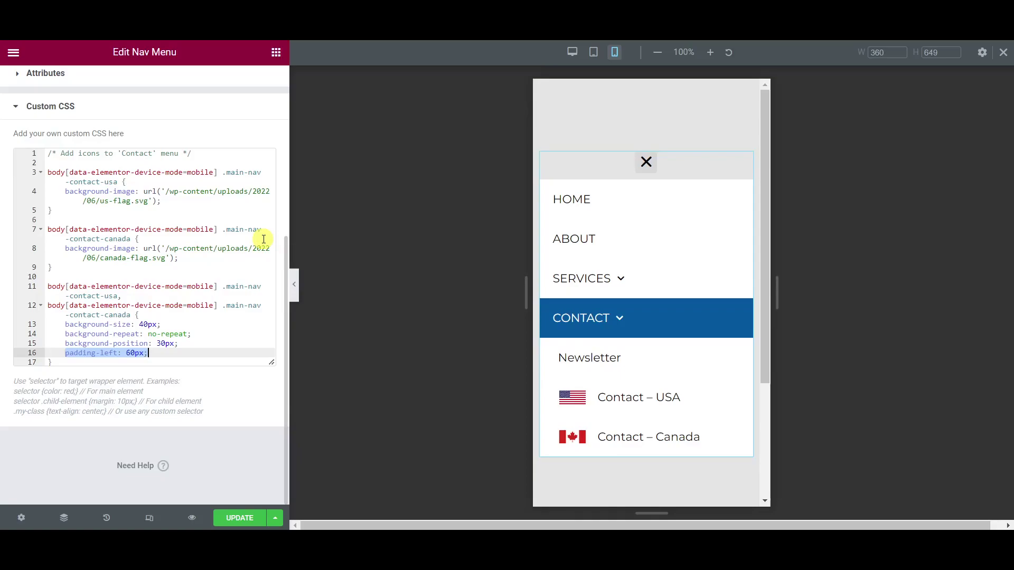
key(Left)
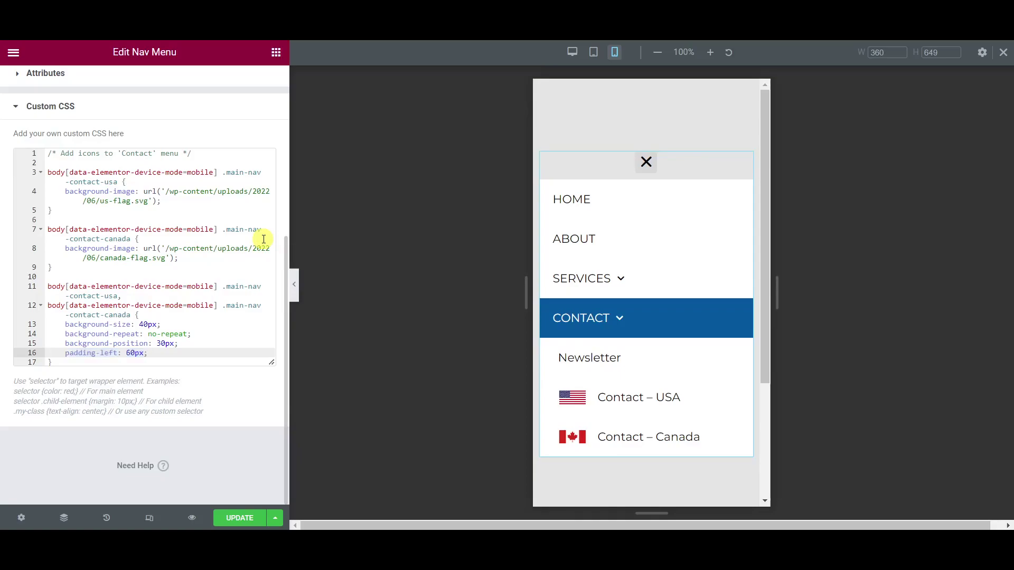
click(130, 353)
key(BackSpace)
text(4)
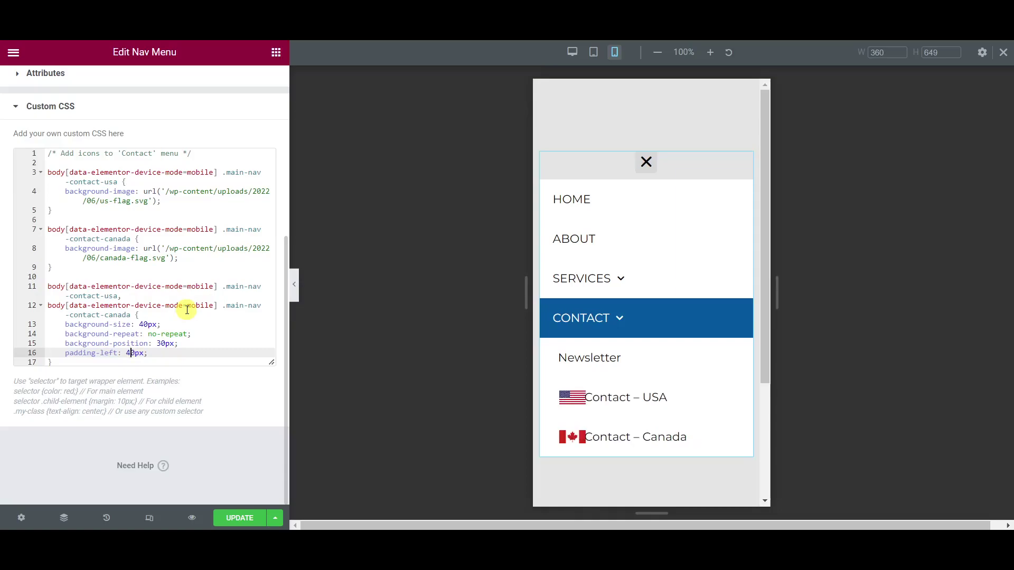
key(BackSpace)
text(8)
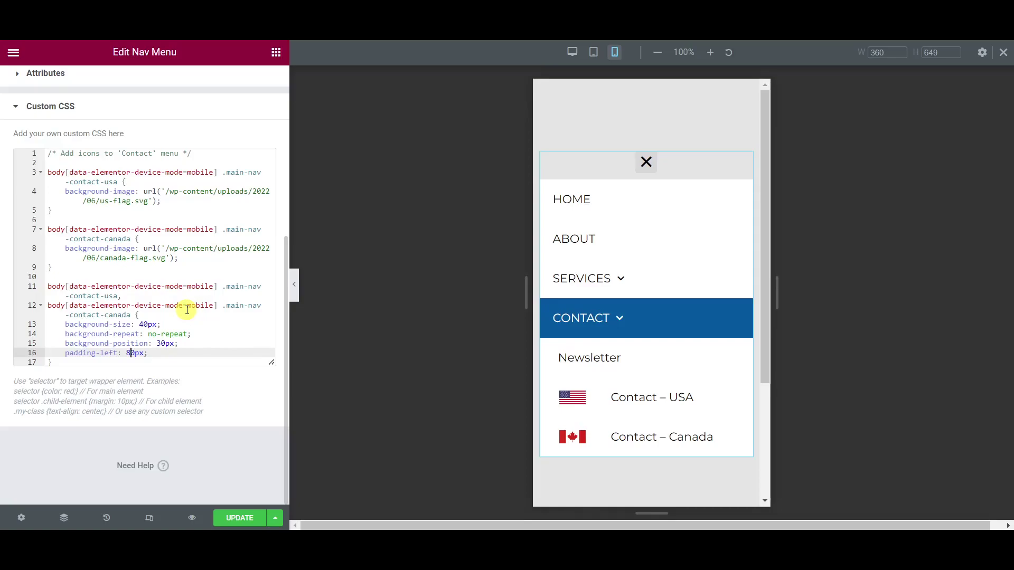
key(BackSpace)
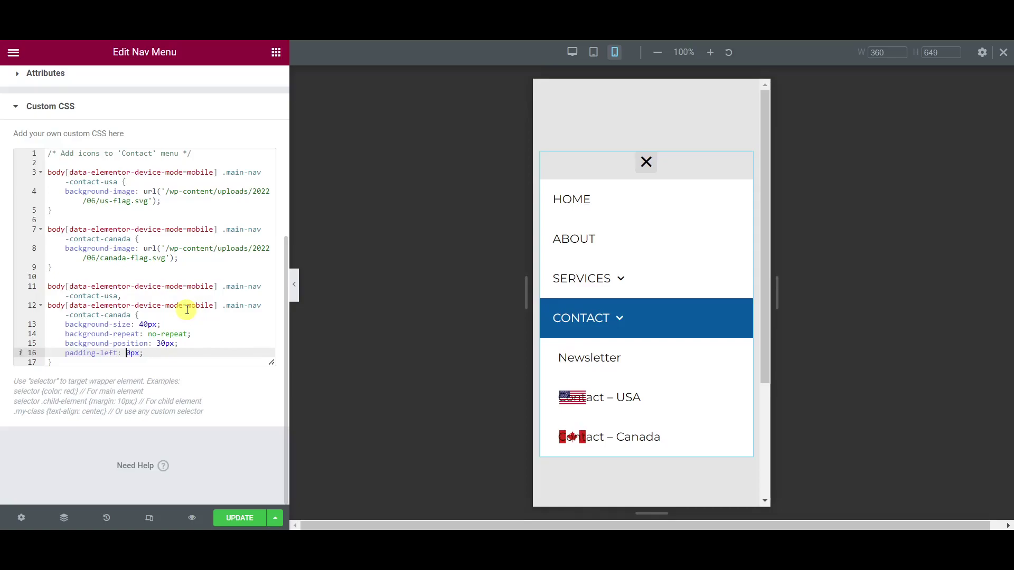
text(6)
click(177, 356)
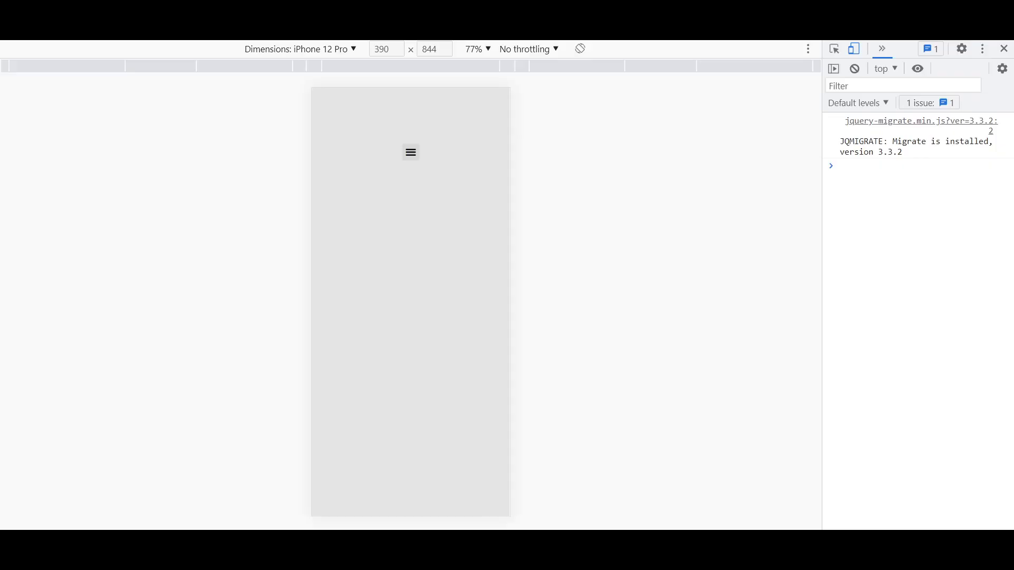
Step: Check the flags in the live mobile CONTACT submenu, then view the flagless desktop Contact dropdown
click(412, 153)
click(417, 275)
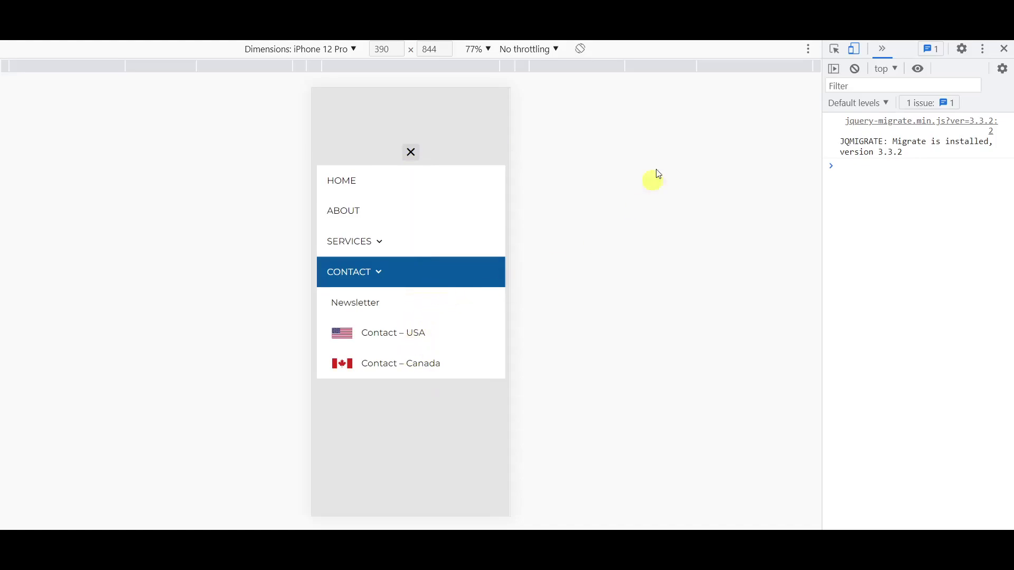
click(1004, 48)
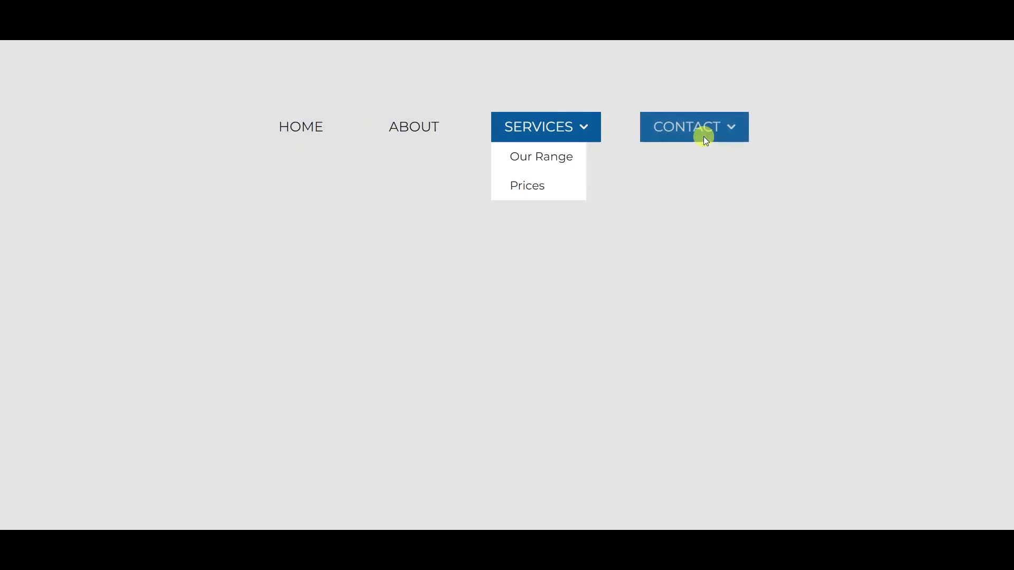
mouse_move(703, 135)
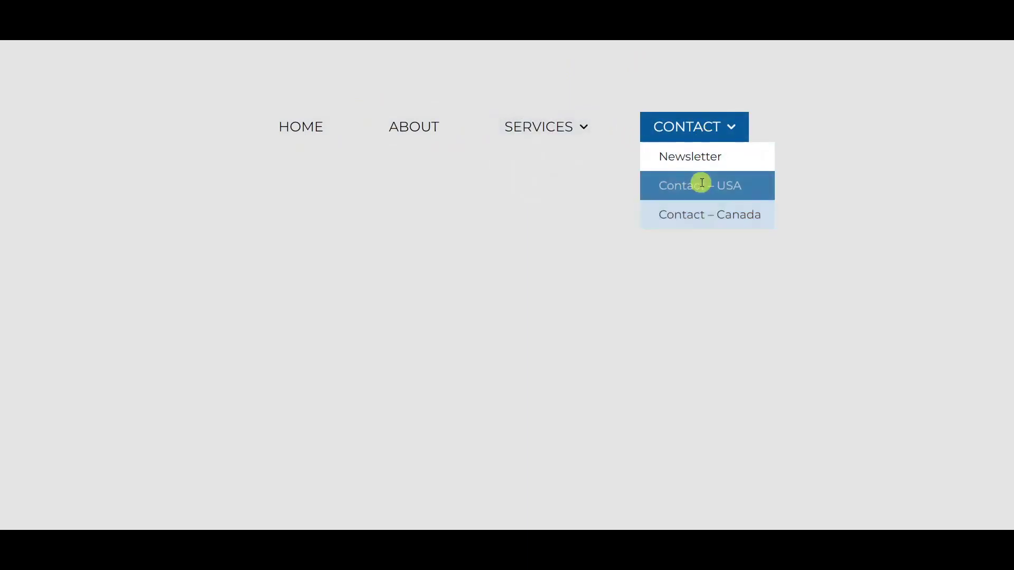